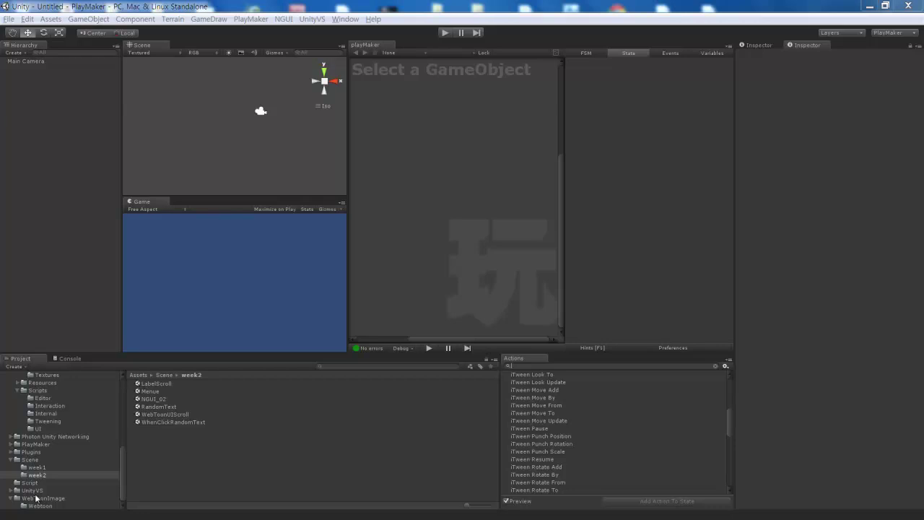
Delete Main Camera and create a 2D NGUI UI Root with Camera, Anchor and Panel, then select Panel.
left_click(34, 61)
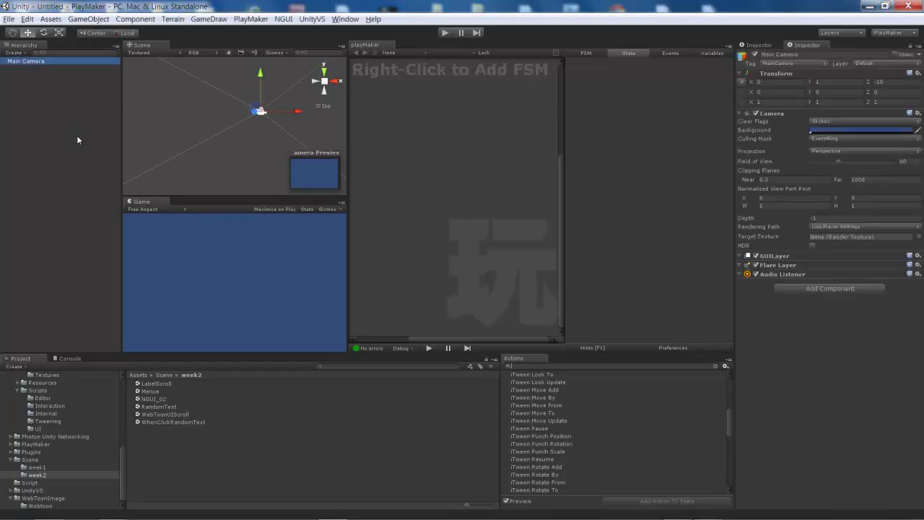
key("Delete")
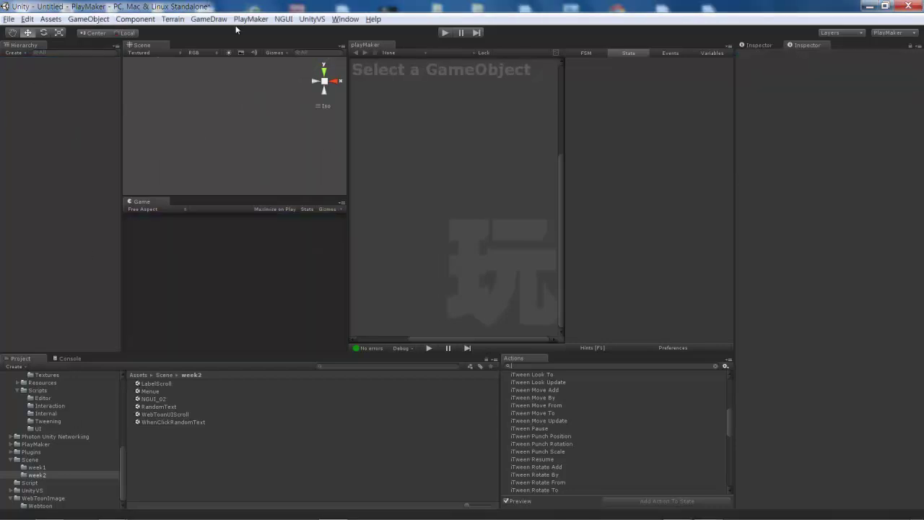
left_click(284, 19)
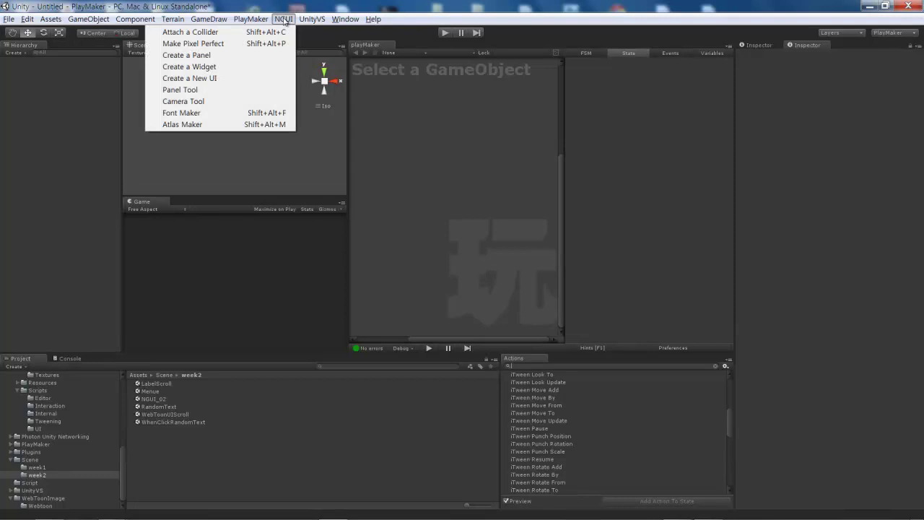
left_click(229, 78)
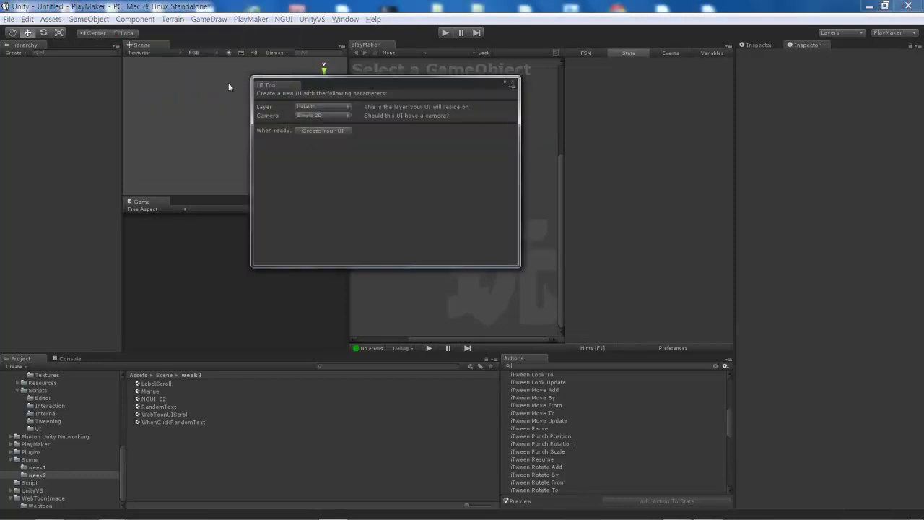
left_click(318, 131)
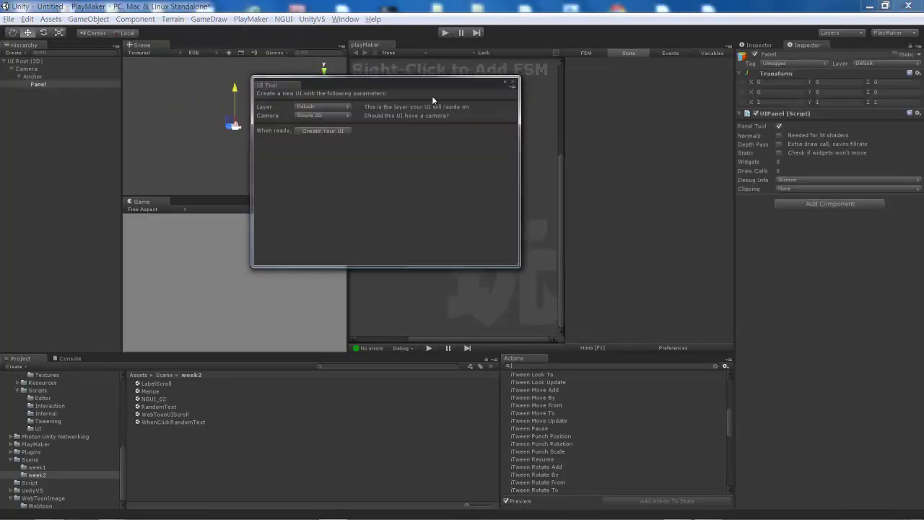
left_click(512, 84)
left_click(35, 78)
left_click(37, 84)
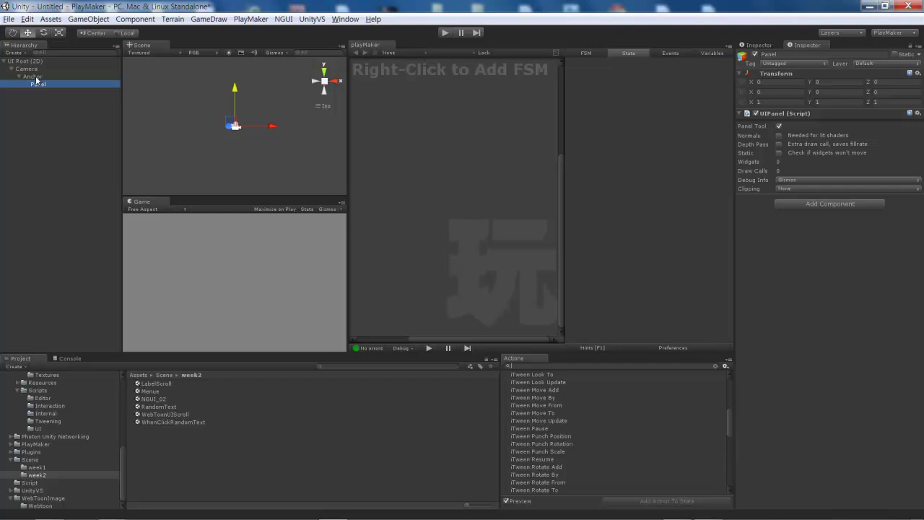
Create an empty object named Grid and nest it under Anchor.
left_click(35, 77)
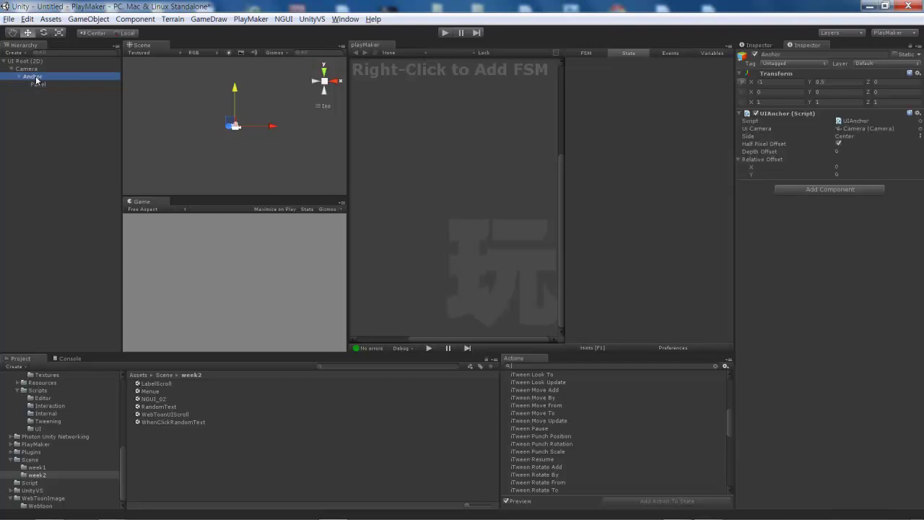
left_click(88, 19)
left_click(77, 34)
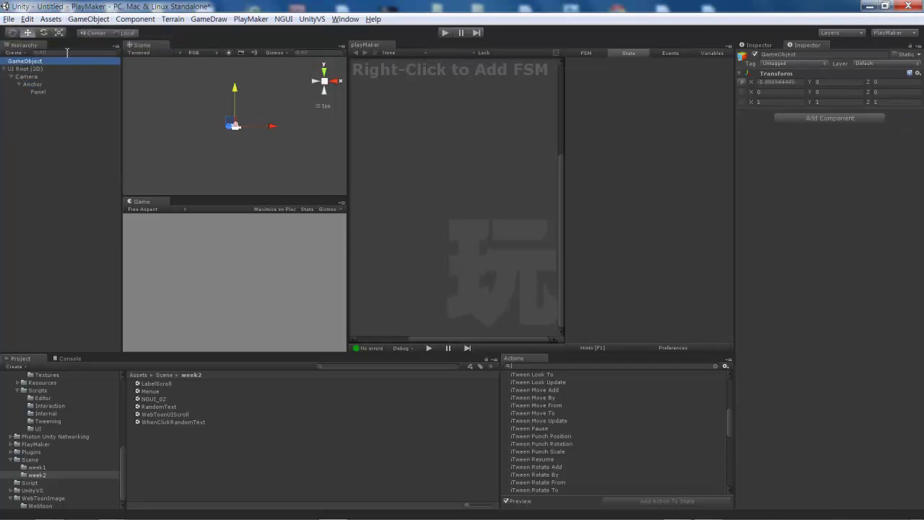
left_click(39, 61)
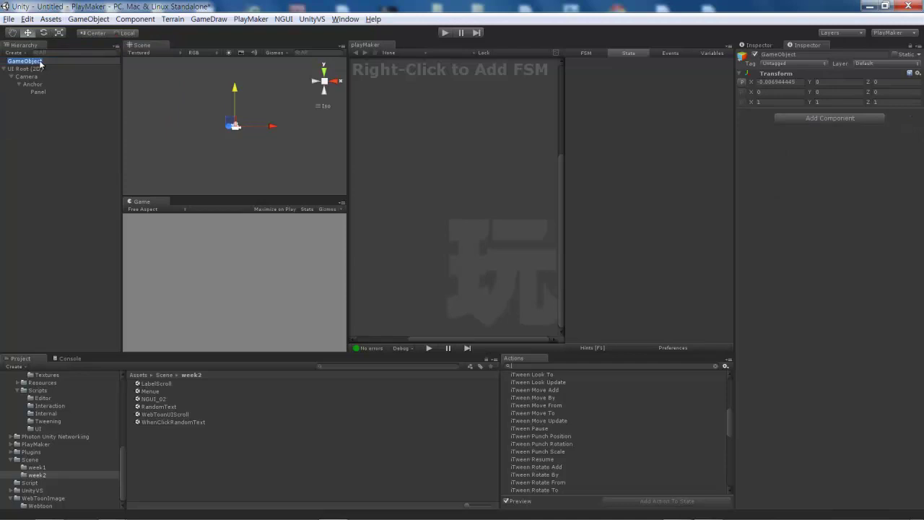
type("Grid")
key("Return")
left_click_drag(36, 59, 34, 83)
left_click(36, 78)
Review Panel, then Grid's transform, which shows a scale of 144.
left_click(36, 85)
left_click(38, 92)
left_click(230, 127)
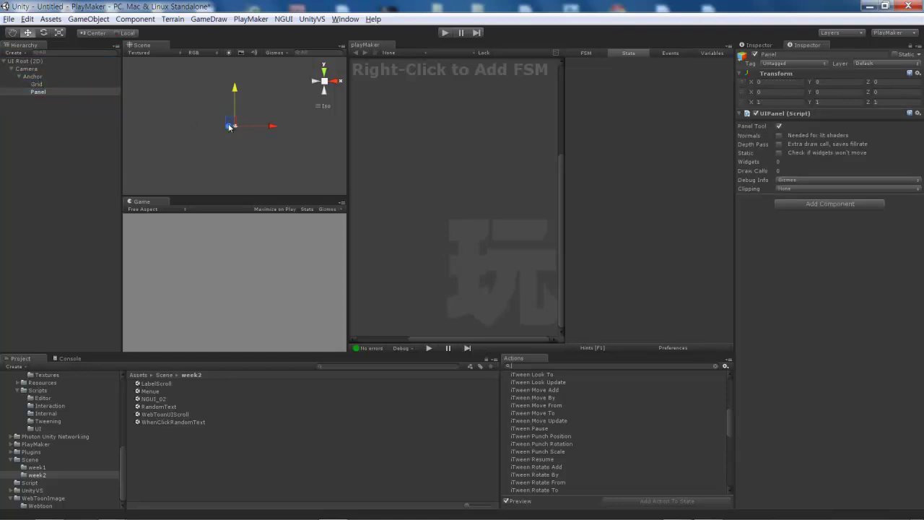
left_click(37, 84)
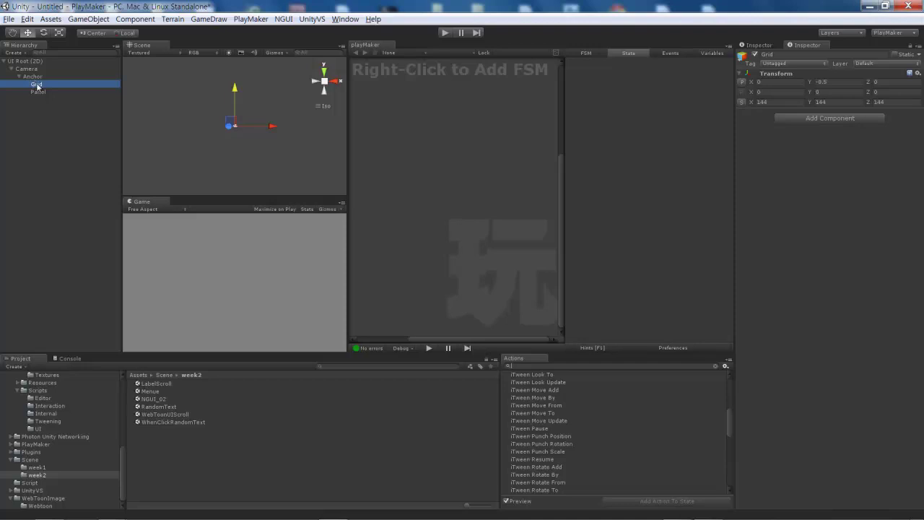
Search the Project for UIGrid, view the UIGrid.cs source, and reselect Panel.
left_click(38, 91)
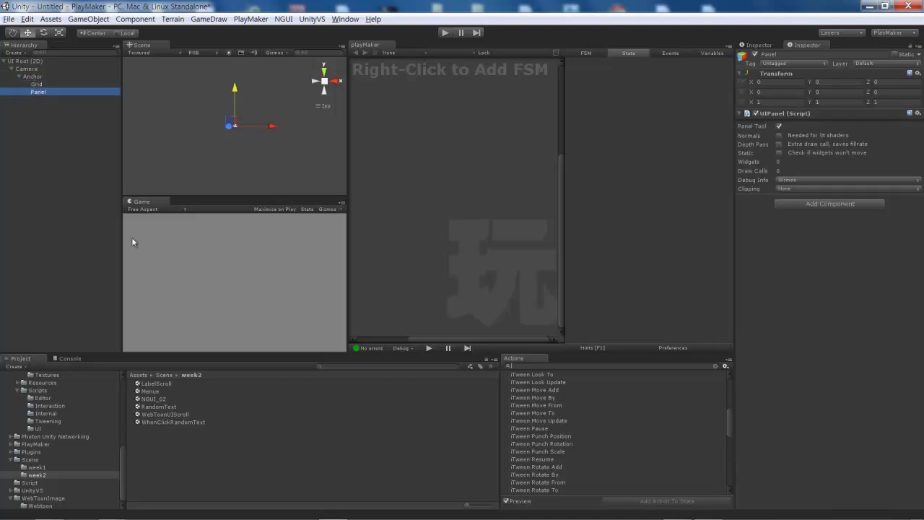
left_click(356, 367)
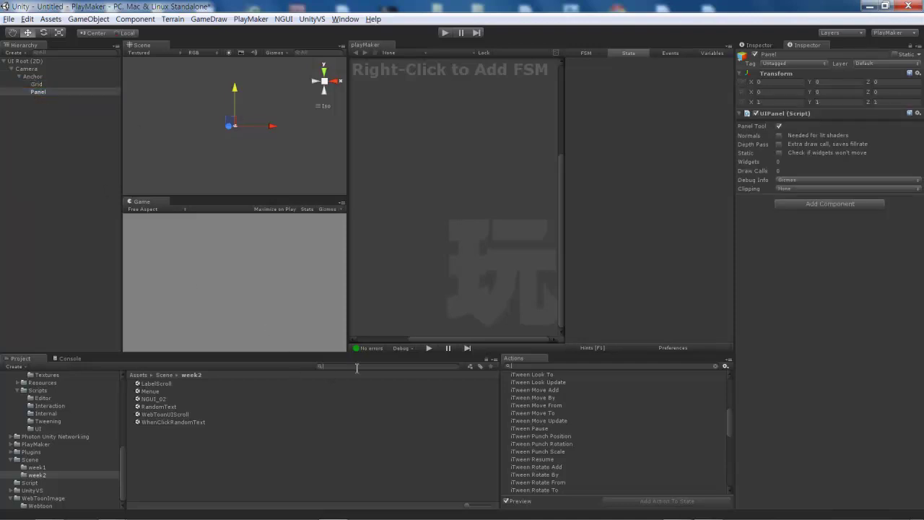
type("UI")
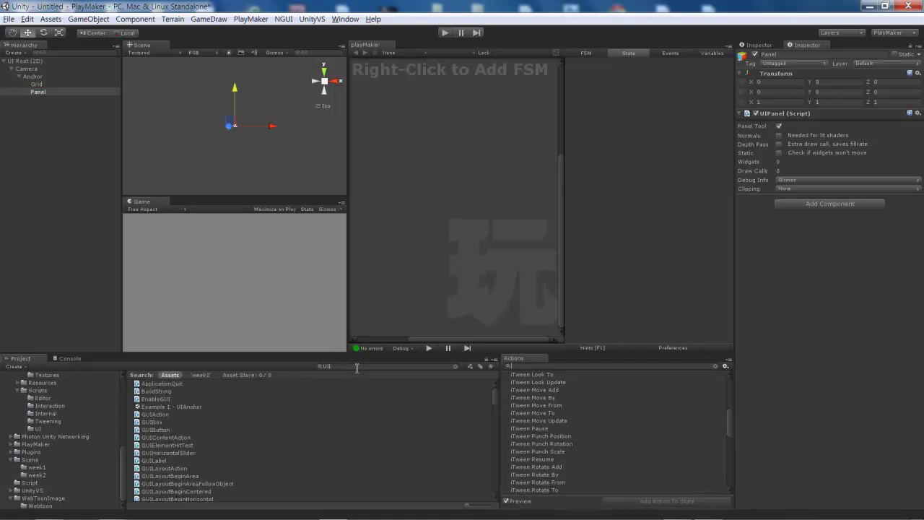
type("P")
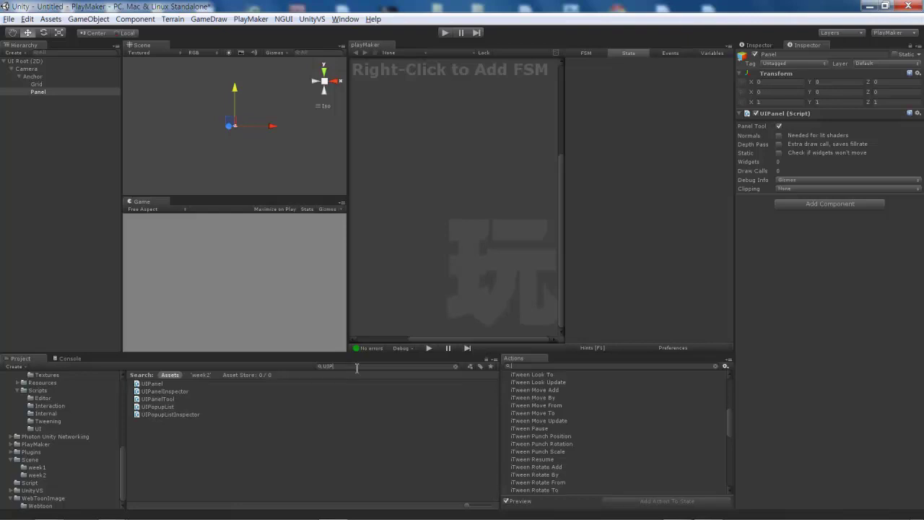
key("BackSpace")
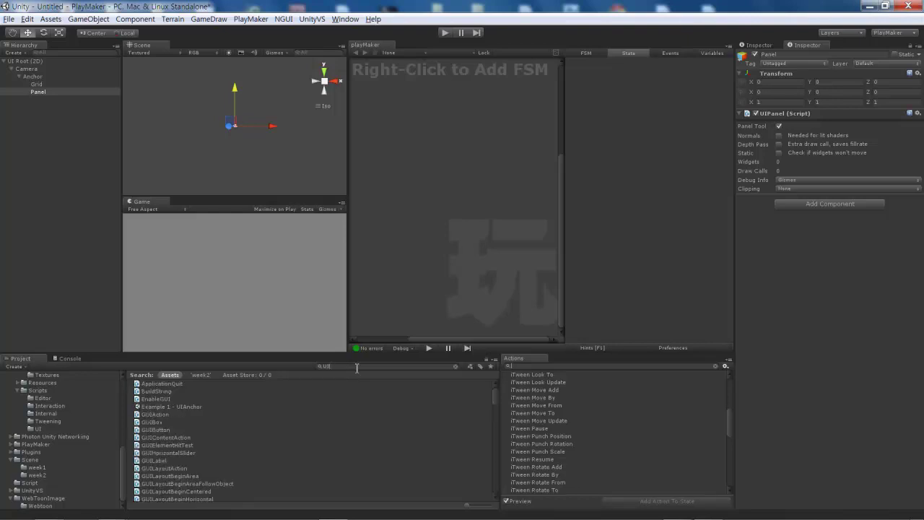
type("Grid")
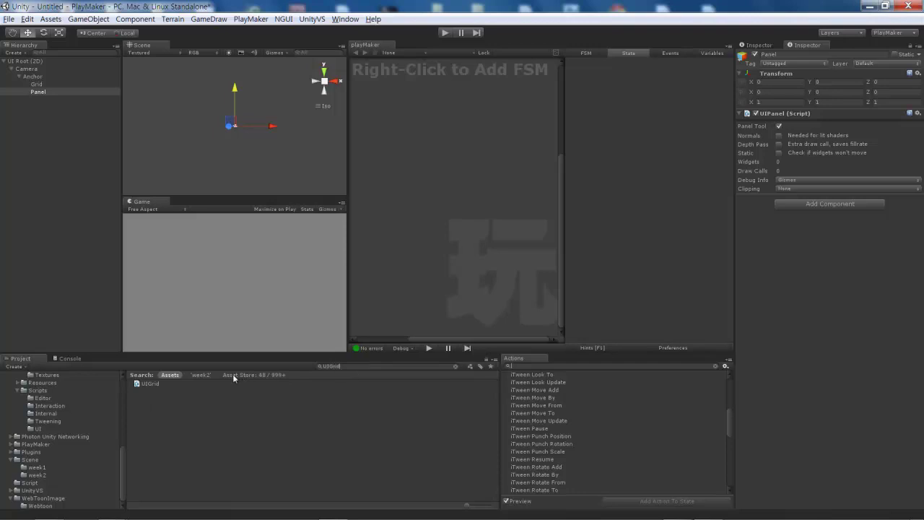
left_click(150, 383)
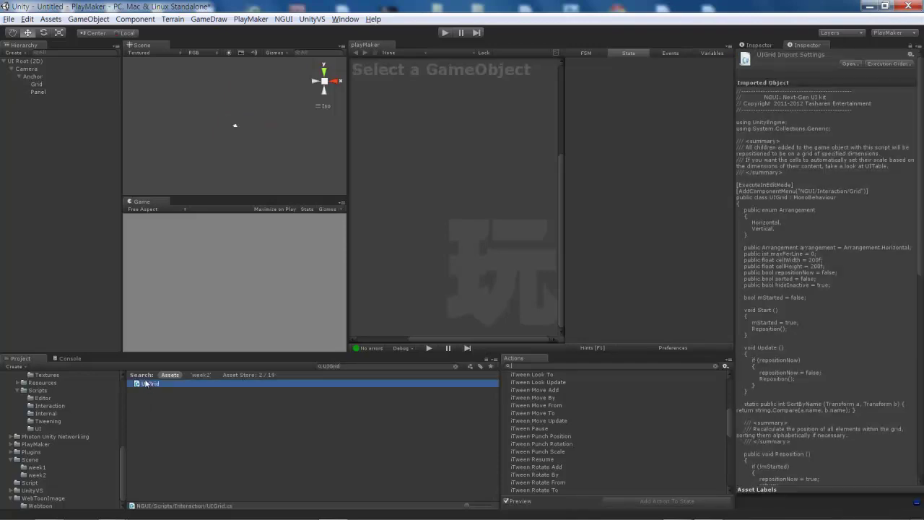
left_click(37, 92)
Attach UIGrid to Panel with Cell Width 0, Cell Height 1024 and Sorted enabled.
mouse_move(150, 383)
left_mouse_down()
mouse_move(807, 272)
mouse_move(804, 265)
left_mouse_up()
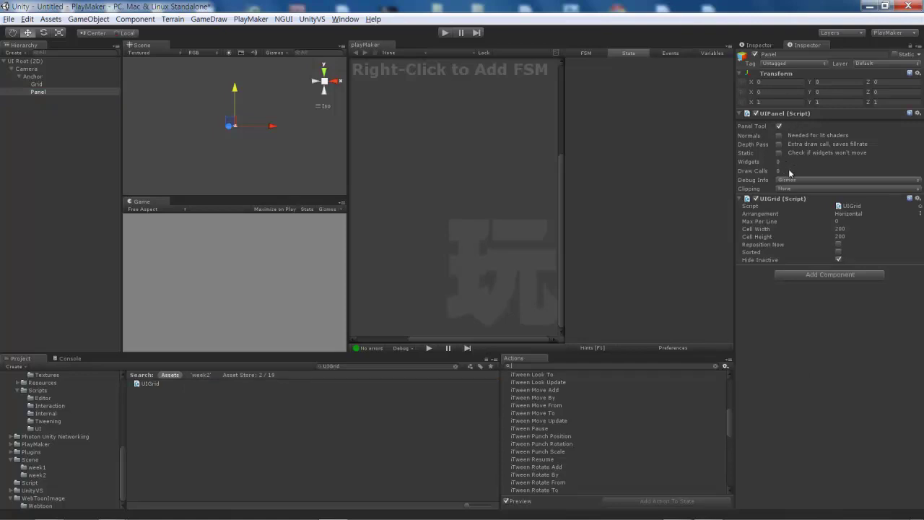
left_click(841, 229)
key("BackSpace")
key("BackSpace")
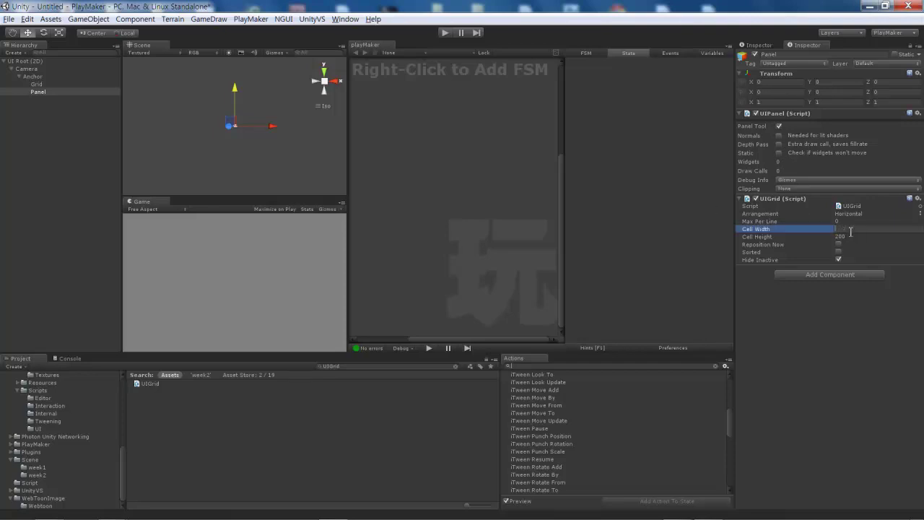
type("0")
left_click(850, 235)
key("BackSpace")
type("160")
key("Return")
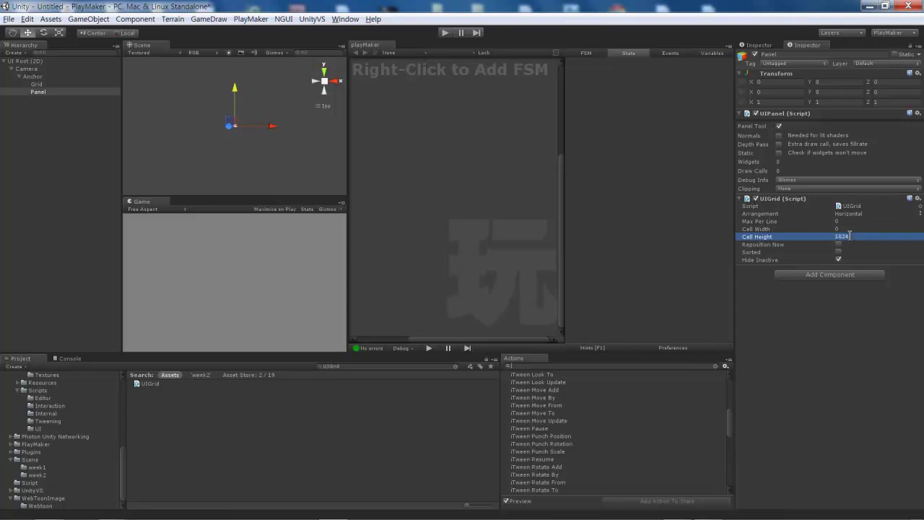
left_click(768, 315)
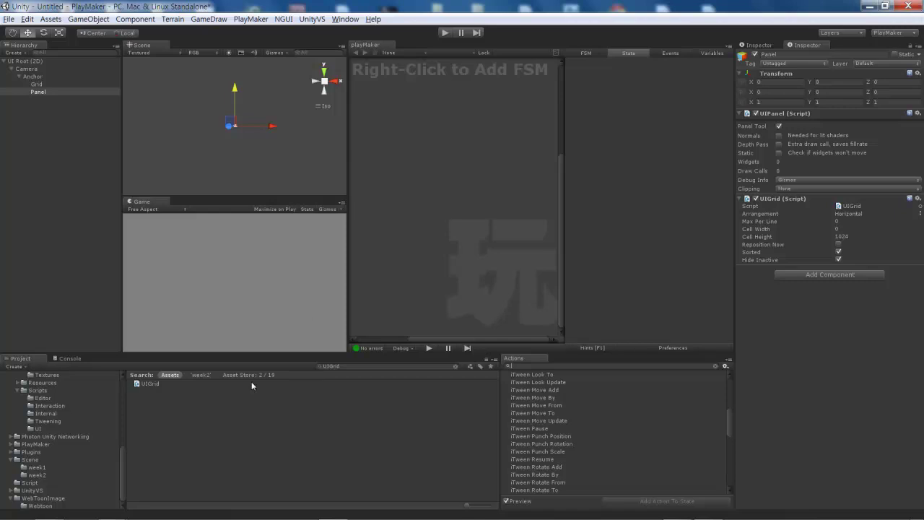
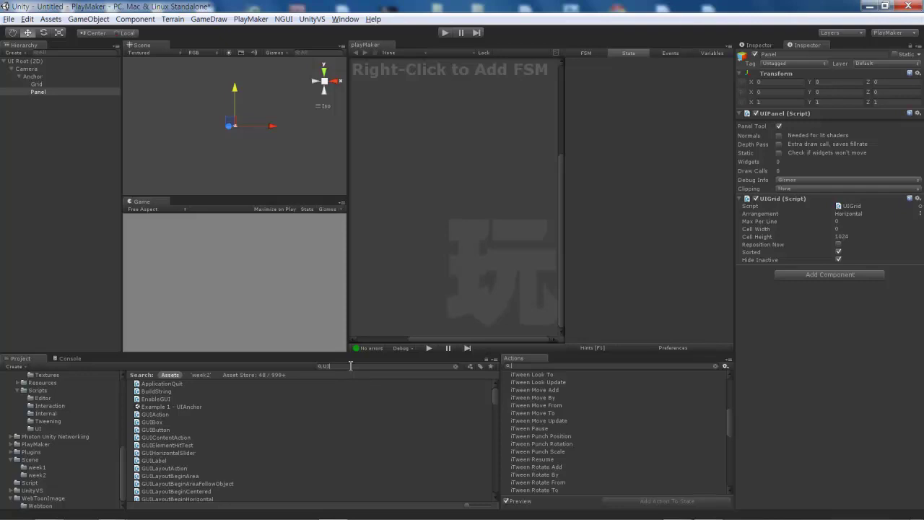
Filter the Project assets by 'UIDr', pick the UIDraggablePanel script, and reselect Panel.
type("S")
key("BackSpace")
type("Dr")
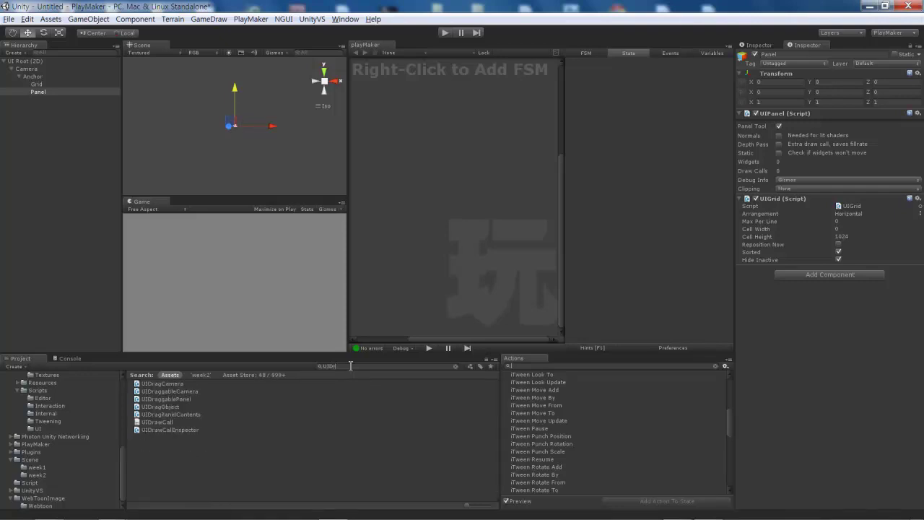
left_click(179, 399)
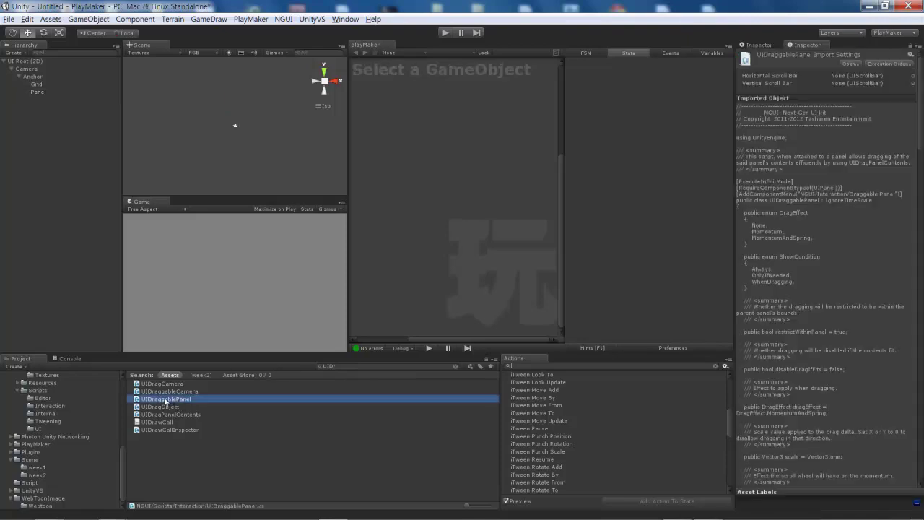
left_click(36, 92)
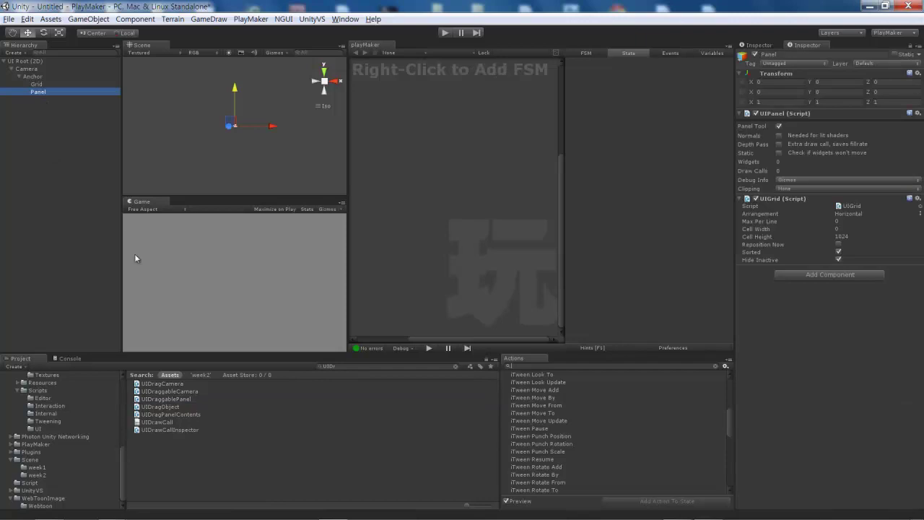
Add UIDraggablePanel to Panel with drag scale X 0, Y 1, Z 0 and Relative Position On Reset collapsed.
left_click_drag(180, 399, 819, 320)
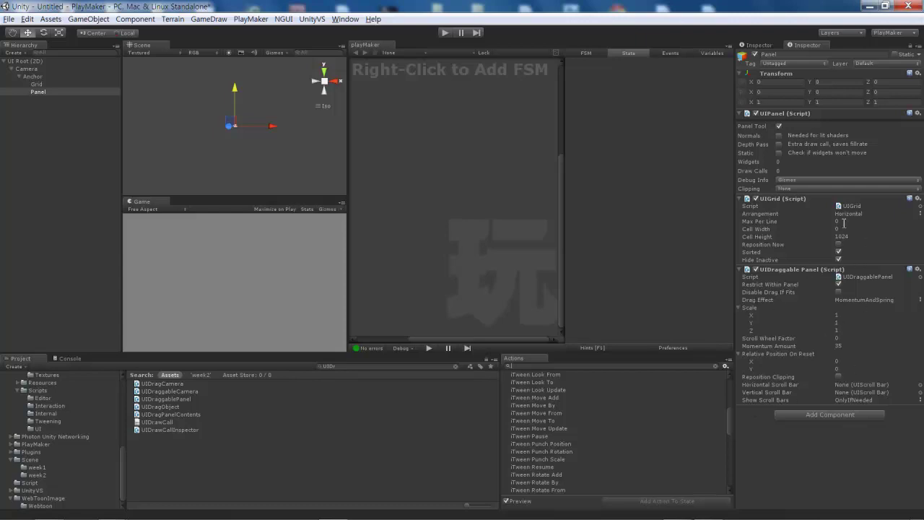
left_click(846, 318)
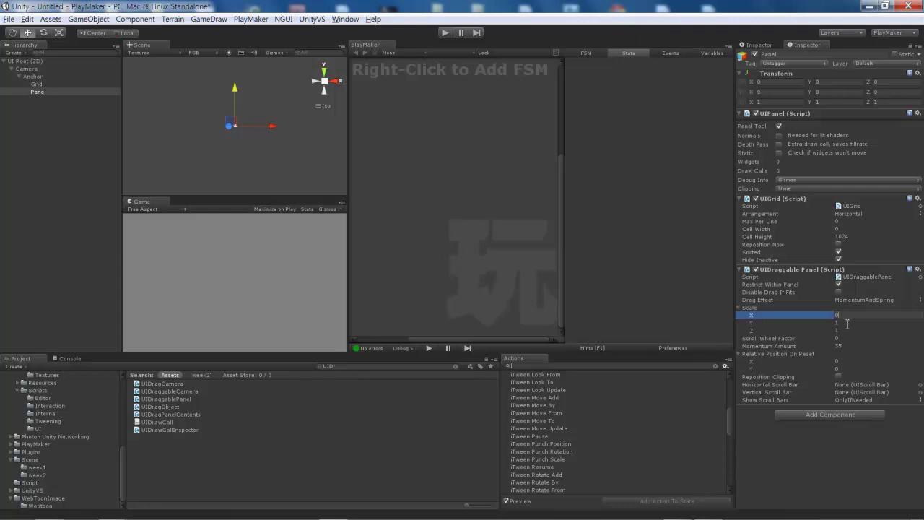
left_click(843, 330)
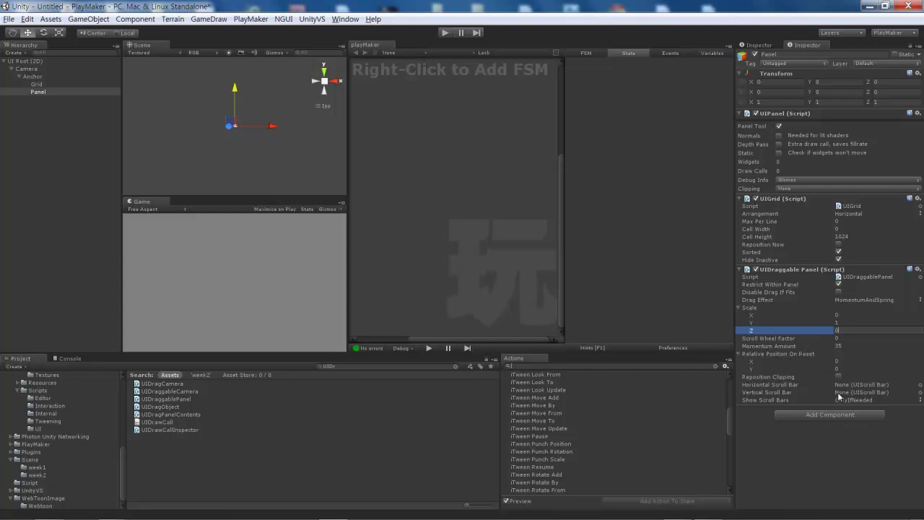
type("0")
left_click(740, 354)
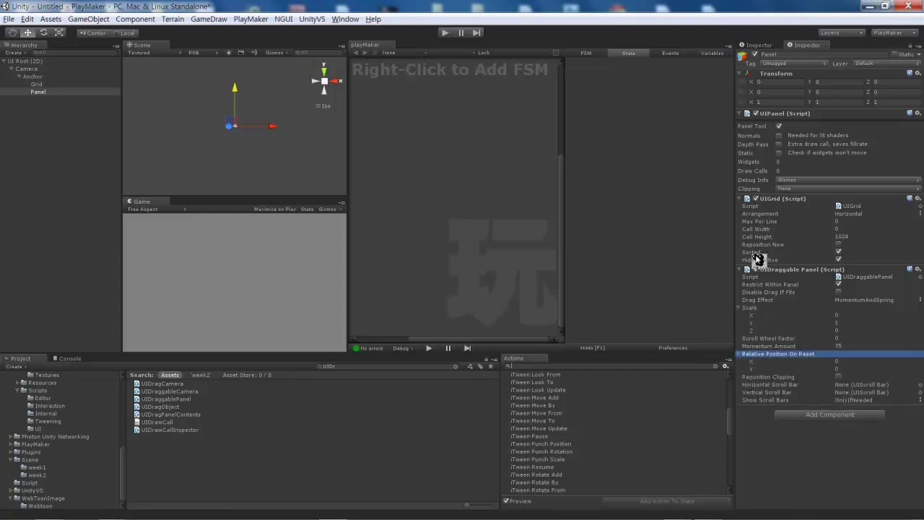
left_click(740, 353)
left_click(772, 434)
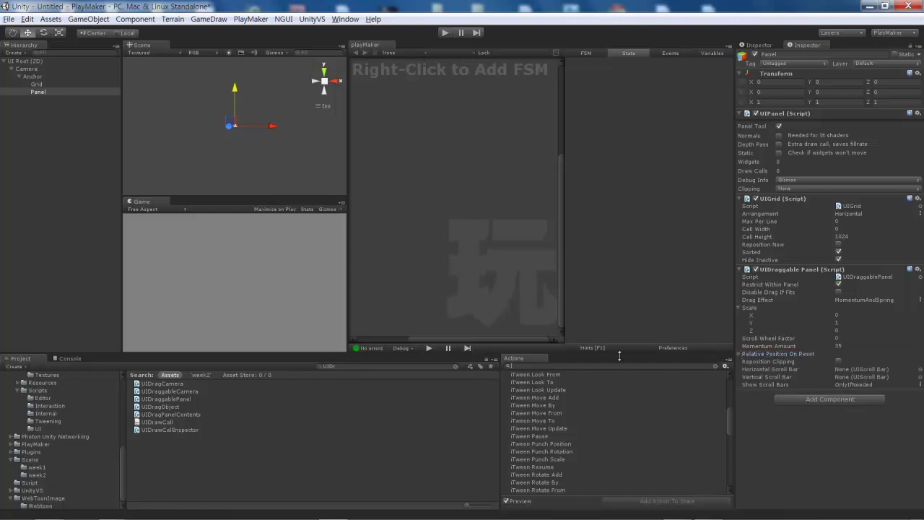
With Panel selected, open the NGUI Create a Widget tool.
left_click(36, 91)
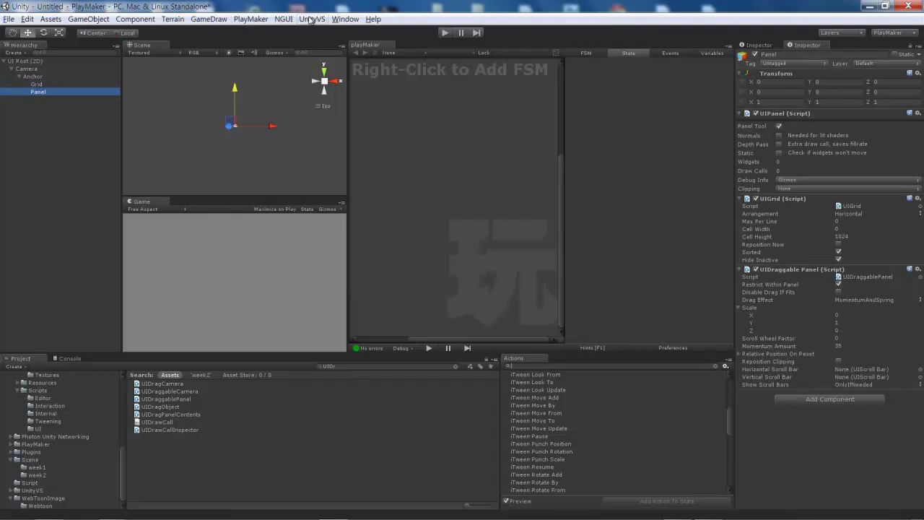
left_click(212, 18)
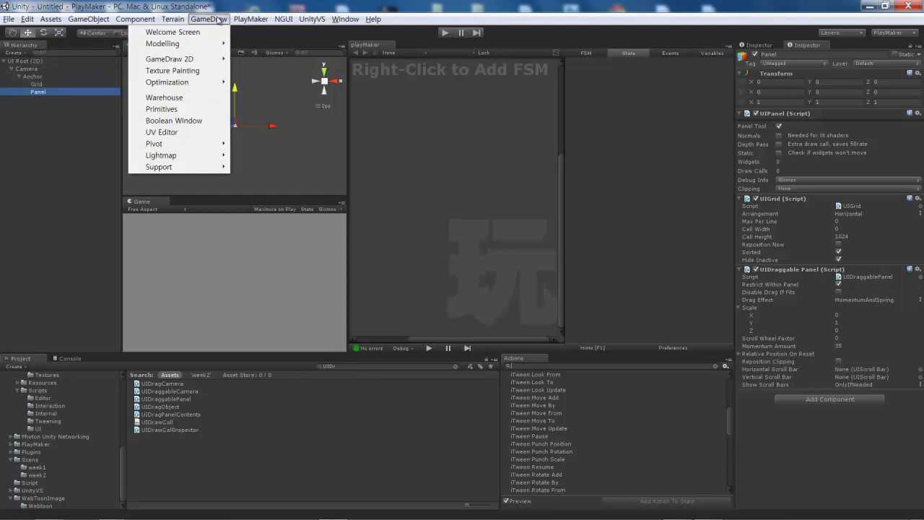
mouse_move(283, 19)
left_click(234, 67)
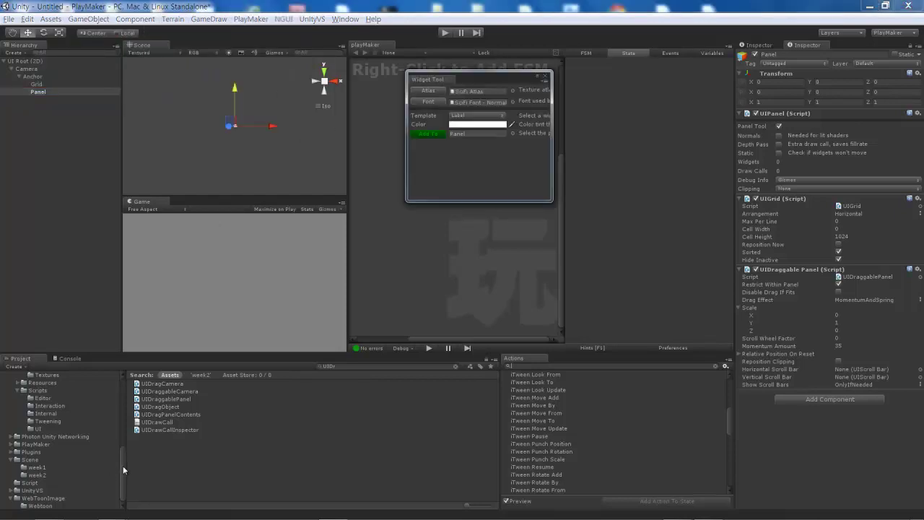
Set the Widget Tool's atlas to WebToonUI and its font to None.
left_click_drag(123, 470, 124, 389)
left_click(32, 429)
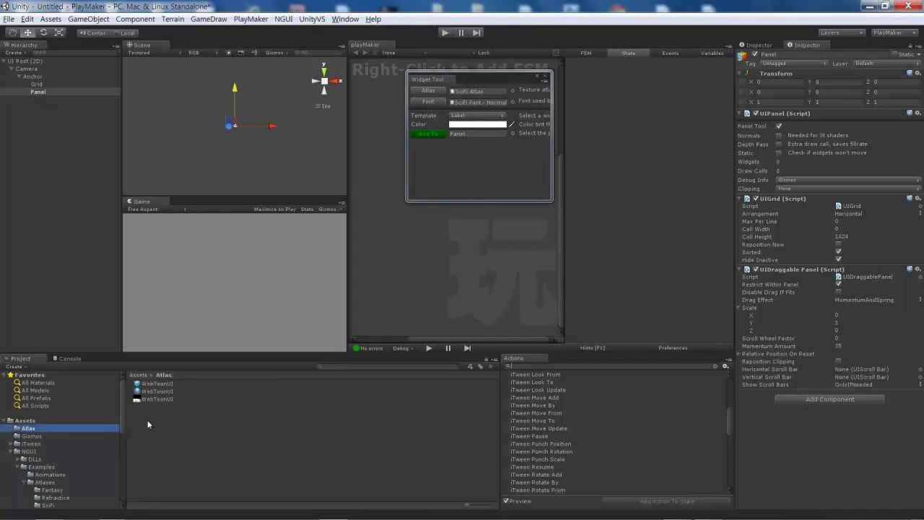
mouse_move(162, 384)
left_mouse_down()
mouse_move(457, 122)
mouse_move(477, 91)
left_mouse_up()
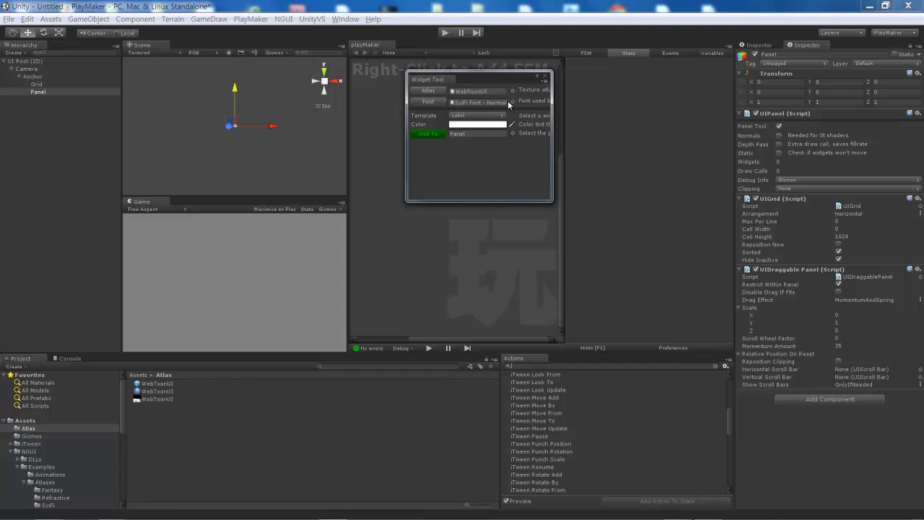
left_click(510, 101)
left_click(95, 230)
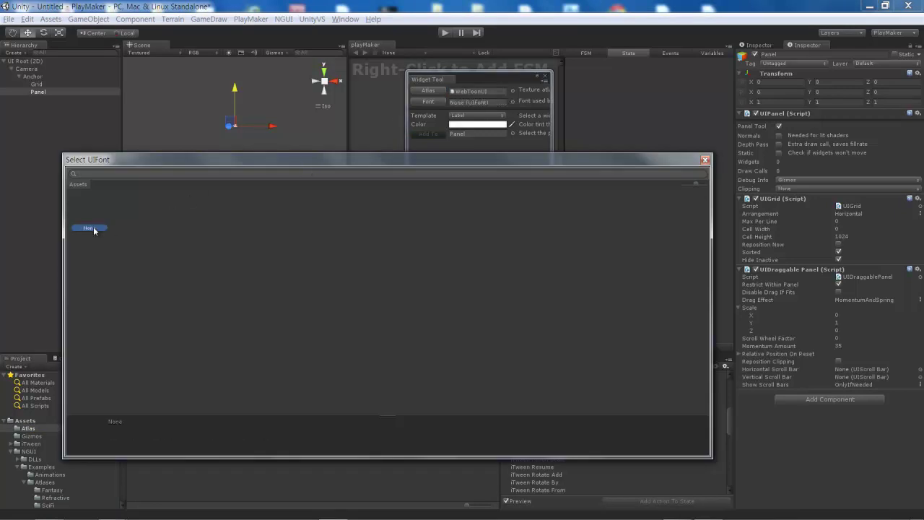
left_click(705, 160)
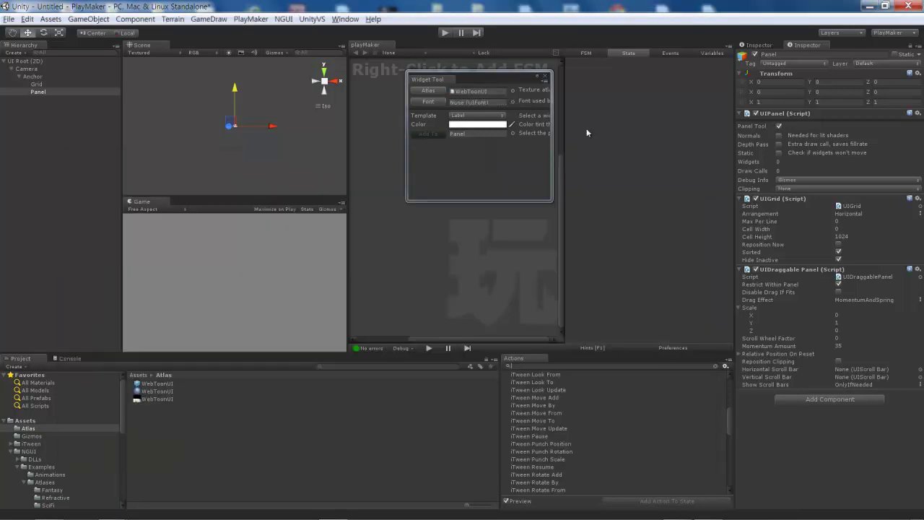
Choose the Sprite template and add the ep_1_1 sprite to Panel.
left_click(503, 117)
left_click(484, 140)
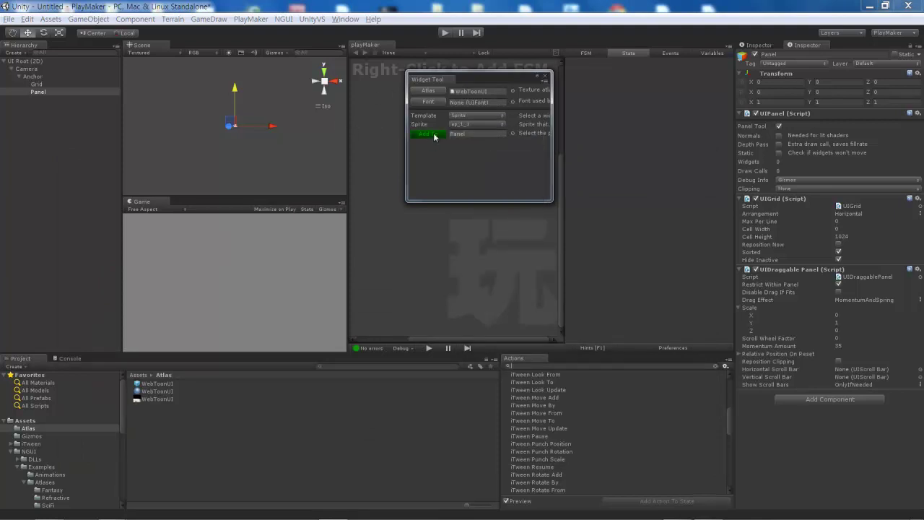
left_click(433, 135)
Add sprites ep_1_2, ep_1_3, ep_1_4 and ep_1_5 to Panel.
left_click(477, 126)
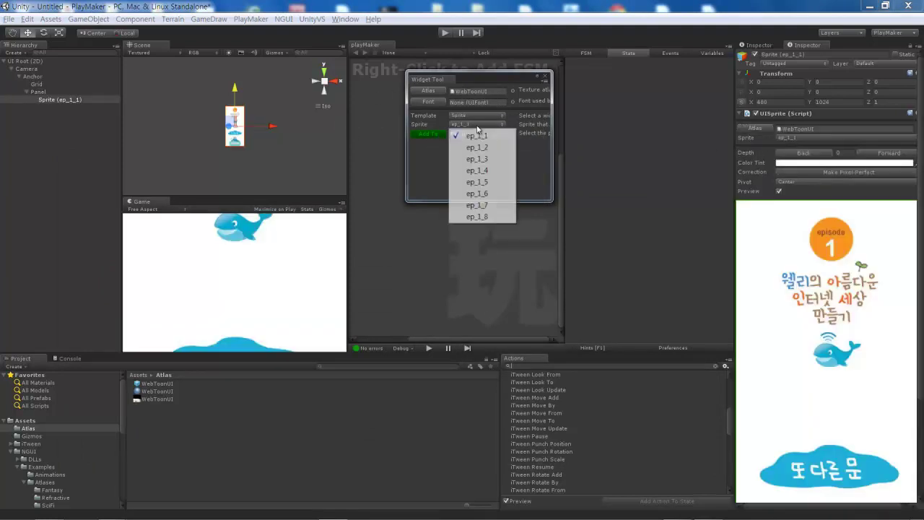
left_click(476, 147)
left_click(428, 135)
left_click(500, 127)
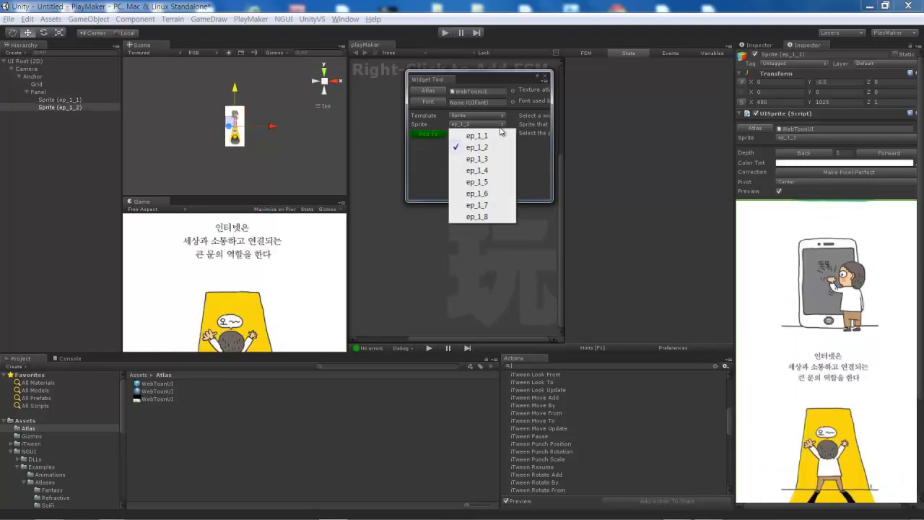
left_click(486, 169)
left_click(433, 136)
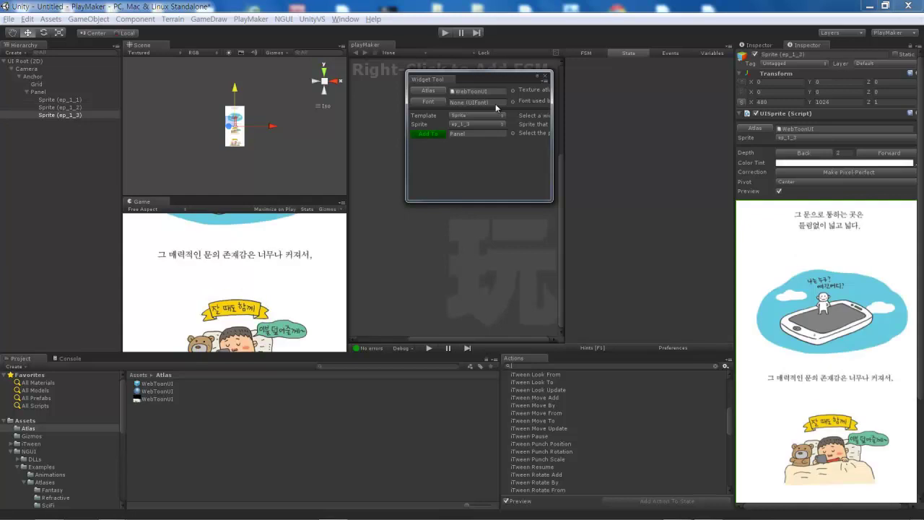
left_click(501, 124)
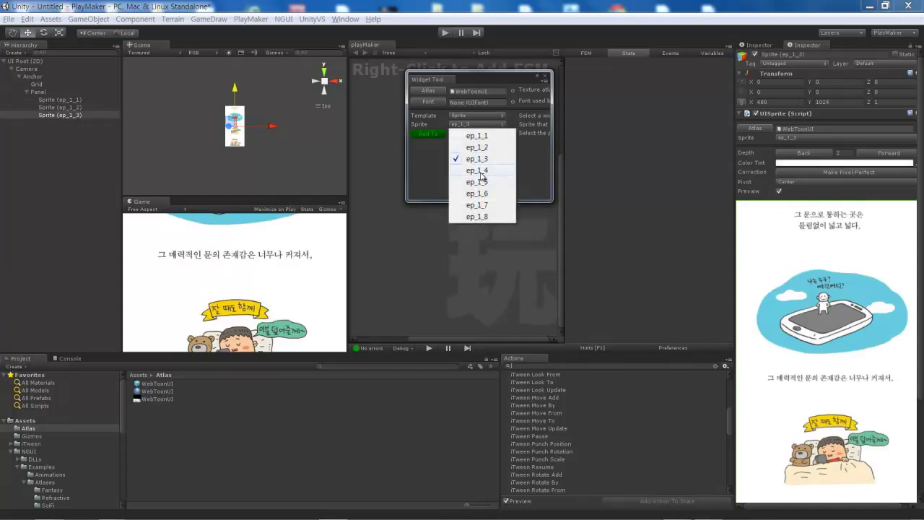
left_click(479, 171)
left_click(430, 137)
left_click(478, 125)
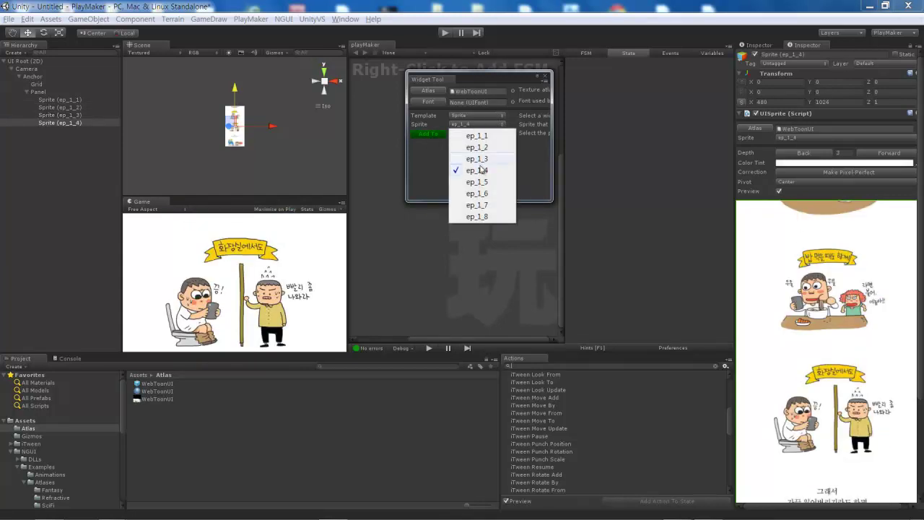
left_click(481, 182)
left_click(433, 135)
Add sprites ep_1_6, ep_1_7 and ep_1_8 to Panel, then close the Widget Tool.
left_click(461, 126)
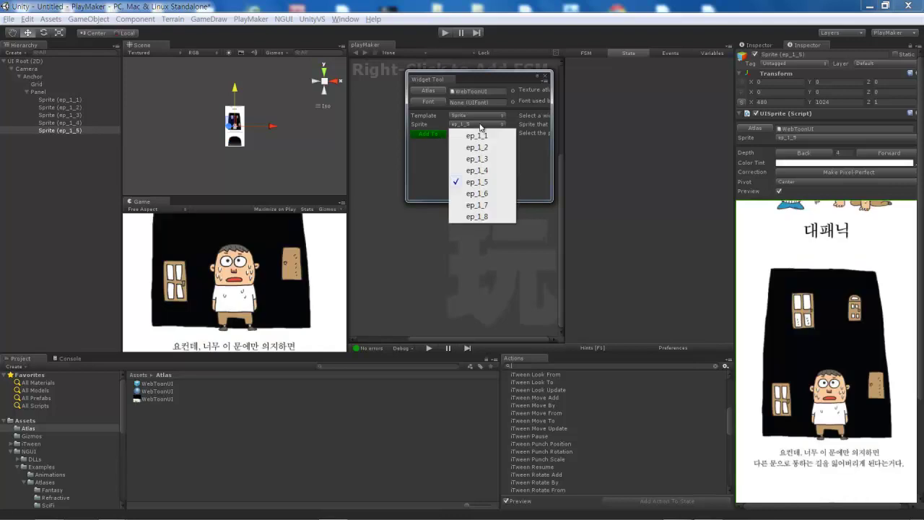
left_click(481, 191)
left_click(444, 134)
left_click(462, 124)
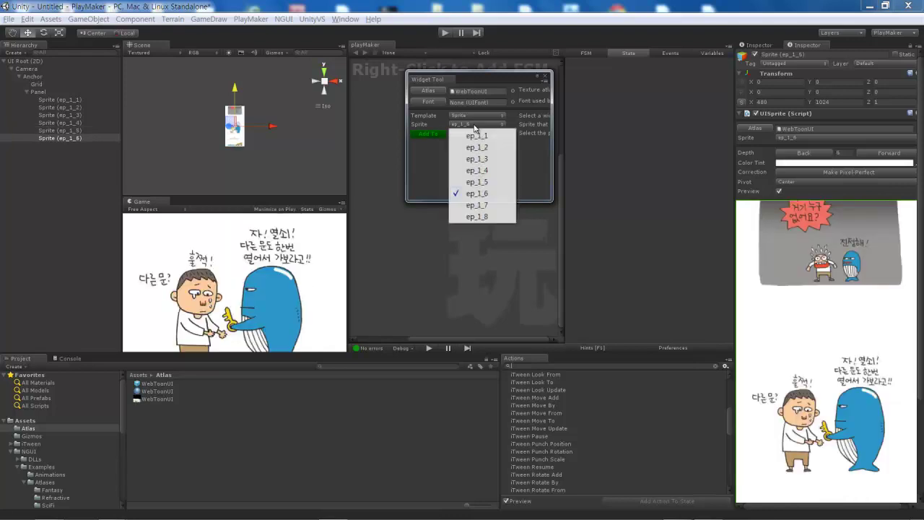
left_click(479, 201)
left_click(433, 135)
left_click(474, 125)
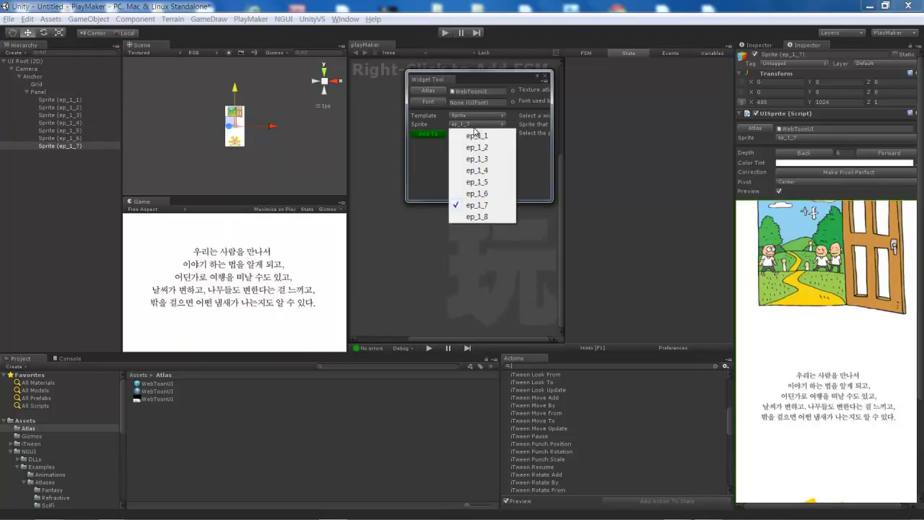
left_click(479, 218)
left_click(432, 136)
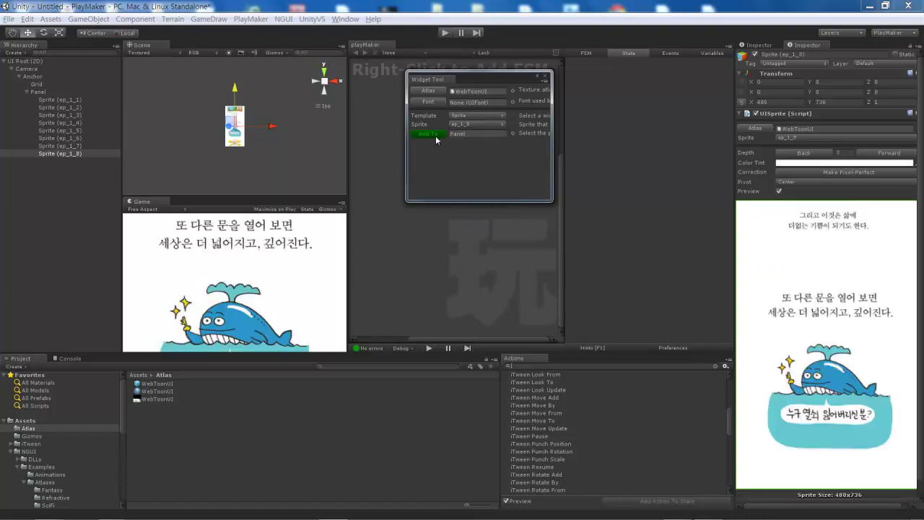
left_click(547, 75)
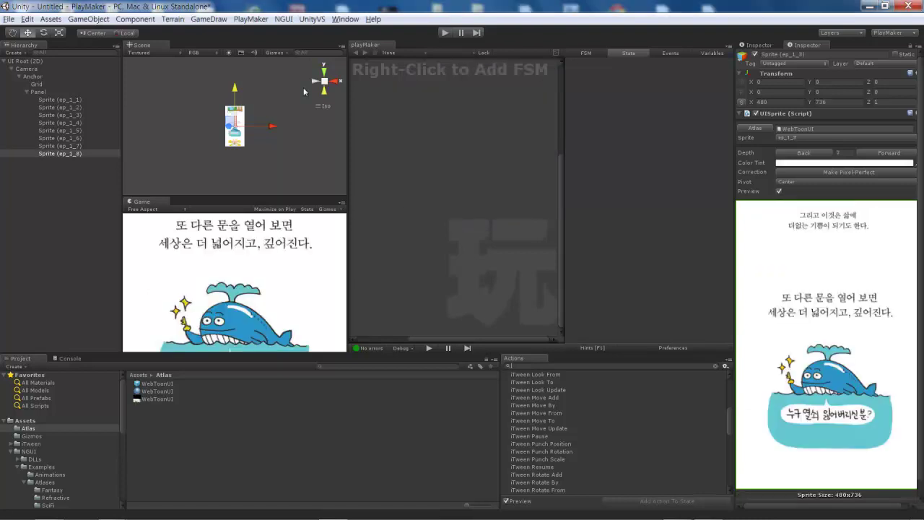
left_click(37, 91)
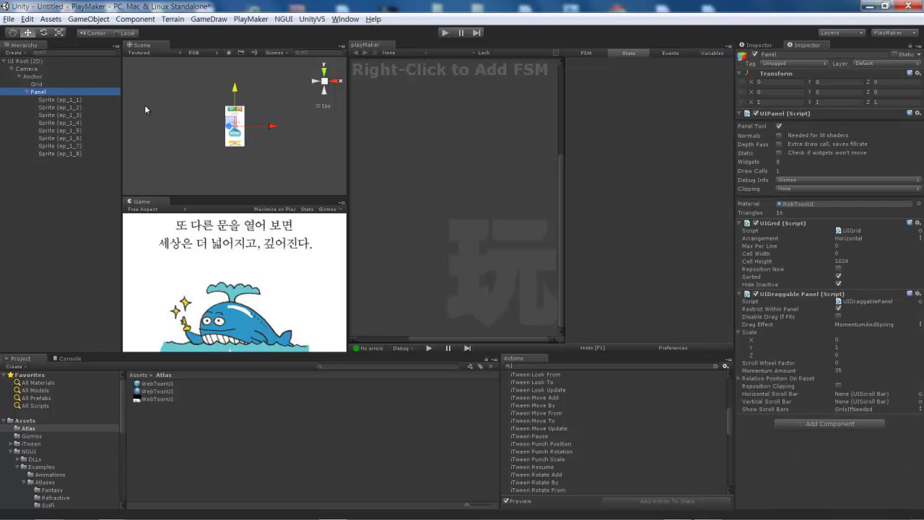
Select Anchor and open the NGUI Create a Widget tool.
left_click(32, 76)
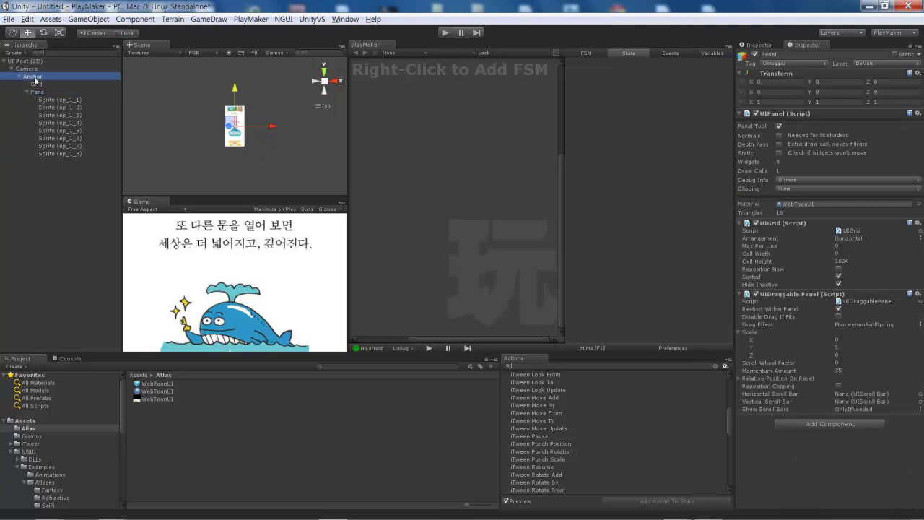
left_click(283, 19)
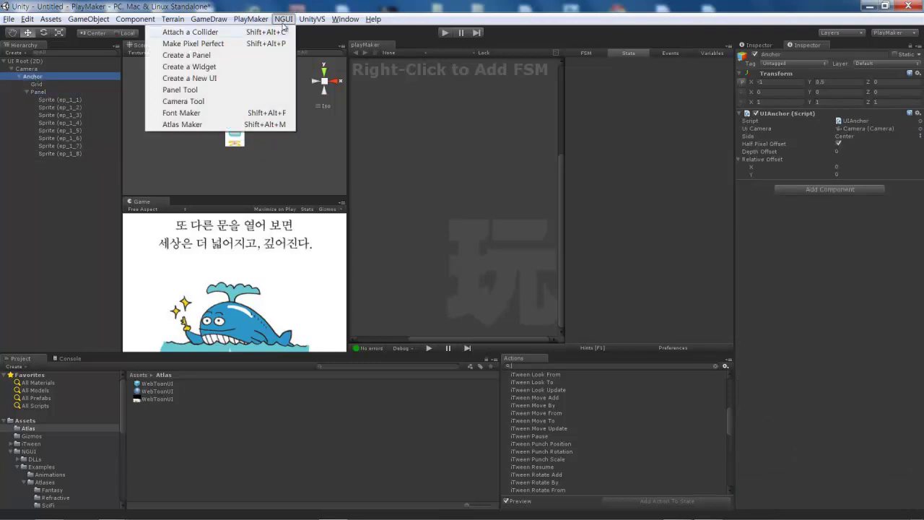
left_click(218, 67)
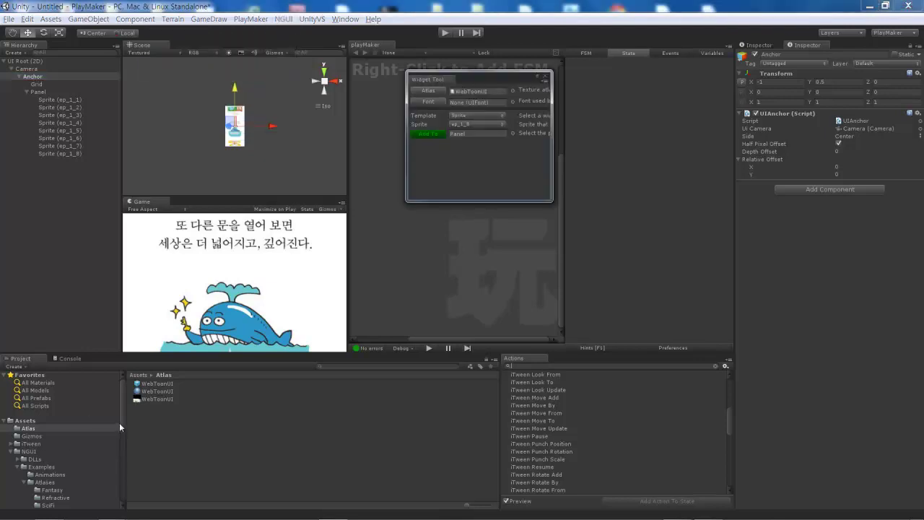
Create a Scroll Bar widget using the SciFi Atlas.
scroll(119, 426, "down", 5)
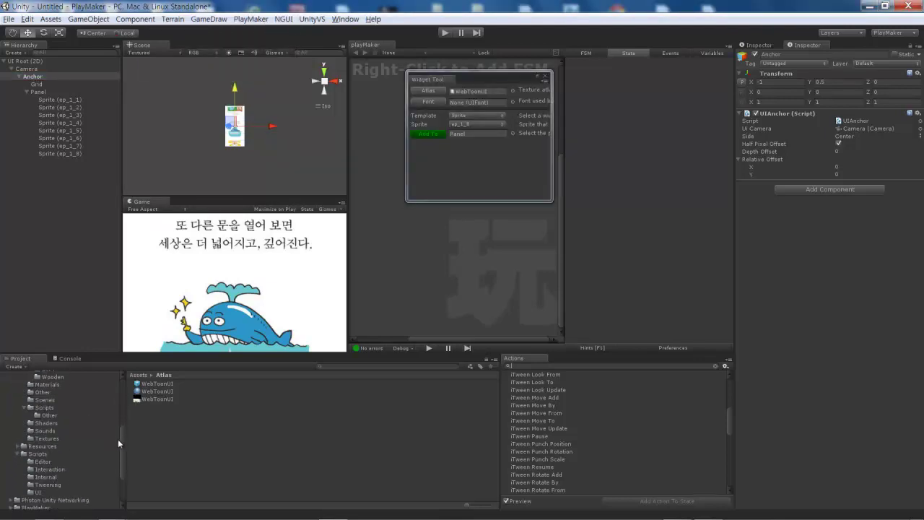
scroll(120, 427, "up", 1)
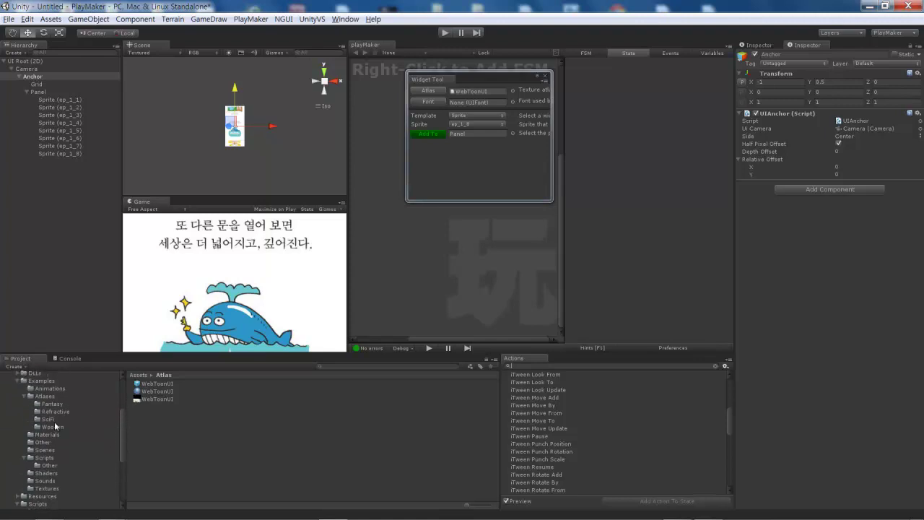
left_click(49, 421)
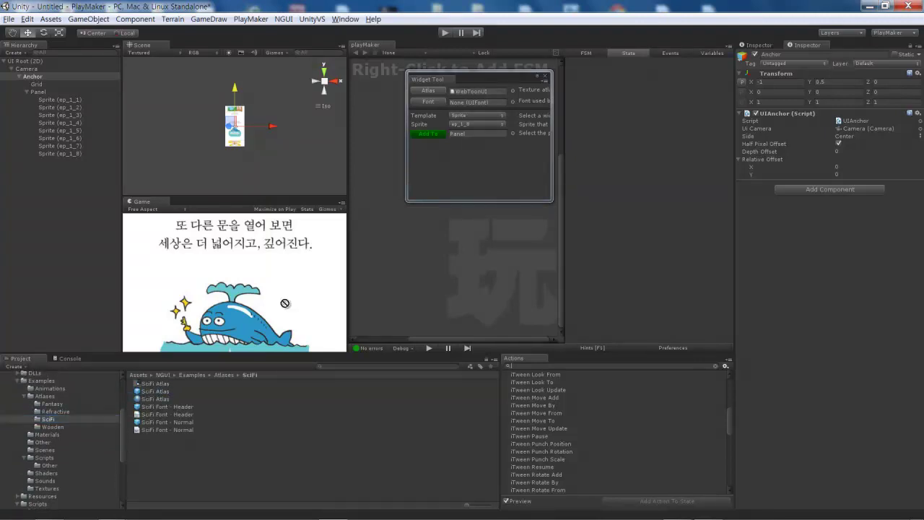
left_click_drag(166, 394, 469, 92)
left_click(463, 117)
left_click(471, 289)
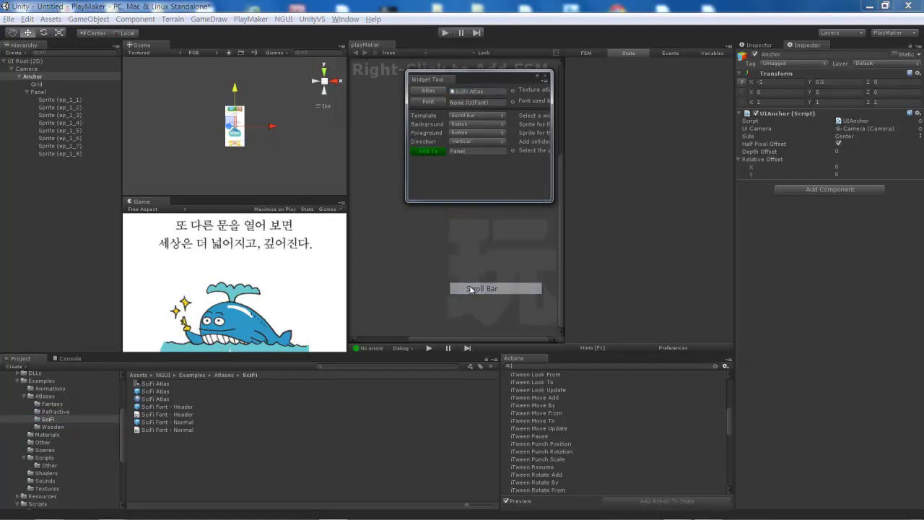
left_click(433, 152)
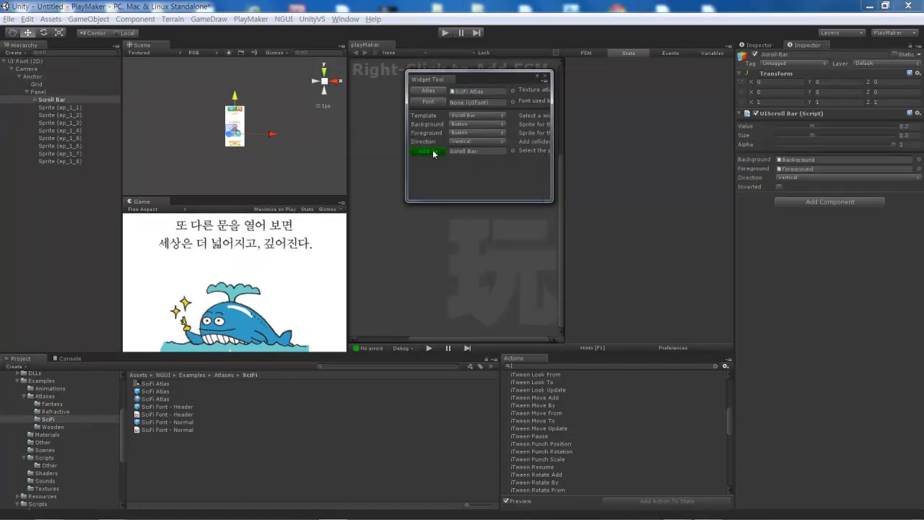
Close the Widget Tool and parent the Scroll Bar under Anchor.
left_click(545, 75)
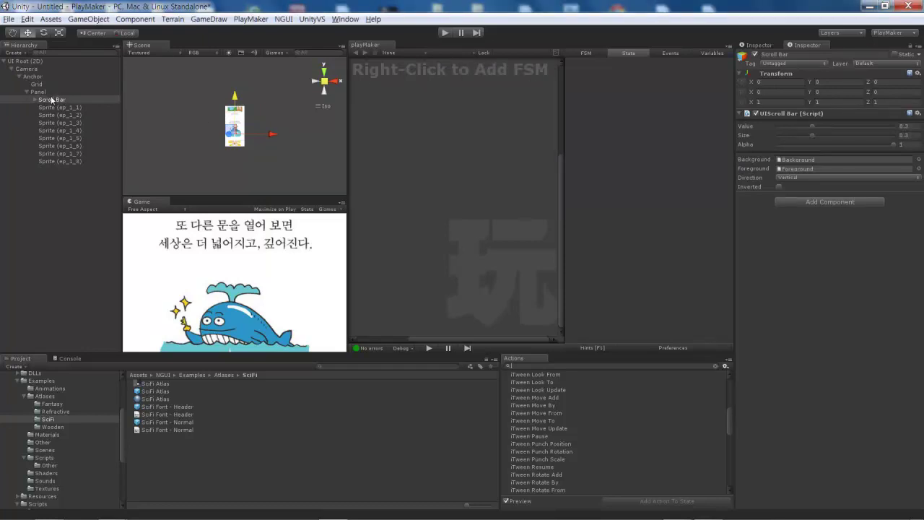
left_click_drag(52, 100, 36, 77)
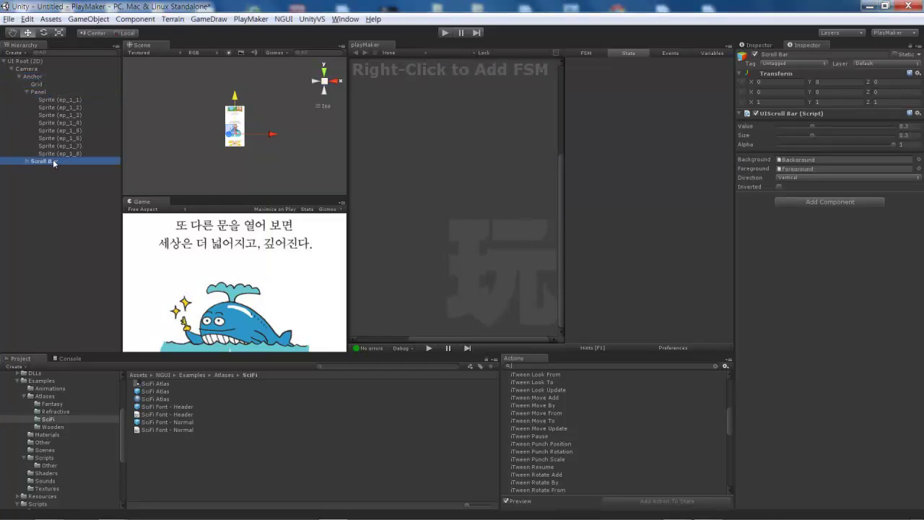
left_click(28, 160)
Move the Scroll Bar beside the webtoon strip to X 253.4229 and start Play mode.
key("f")
left_click_drag(272, 128, 312, 128)
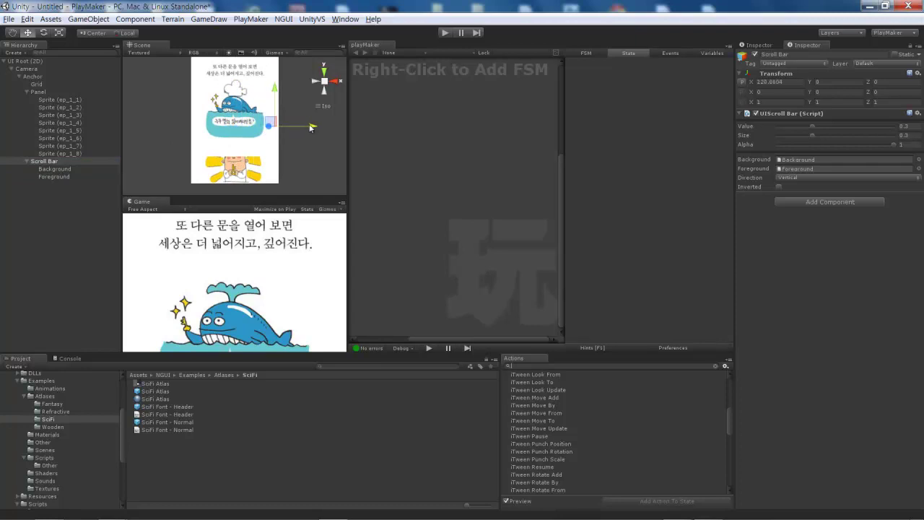
left_click_drag(166, 141, 62, 174, "alt")
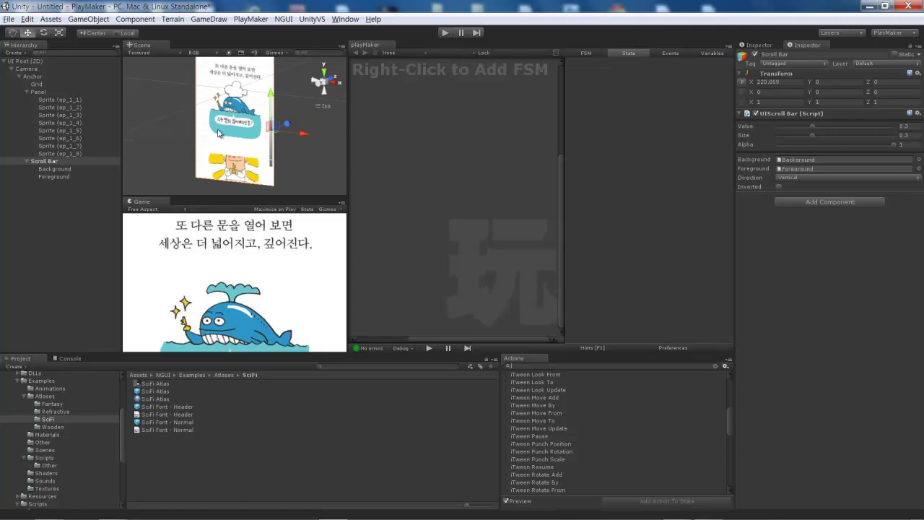
left_click_drag(288, 125, 259, 73)
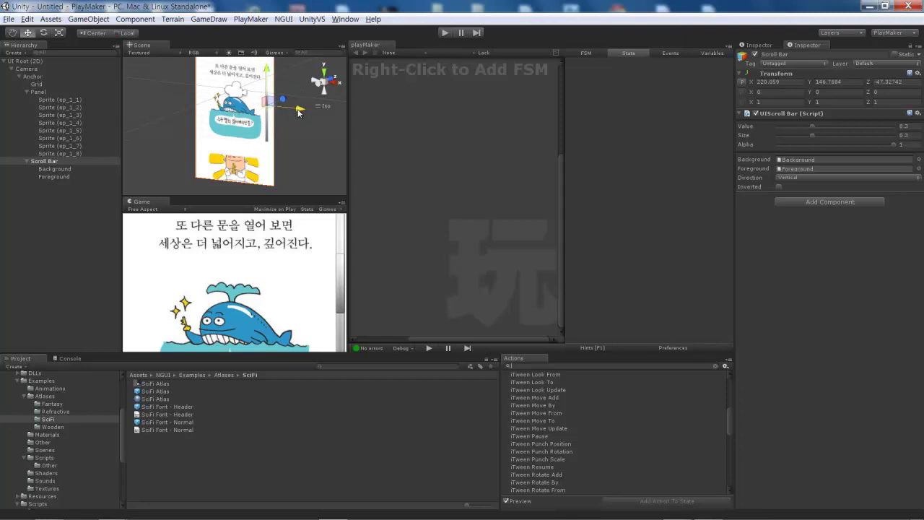
left_click_drag(298, 110, 304, 112)
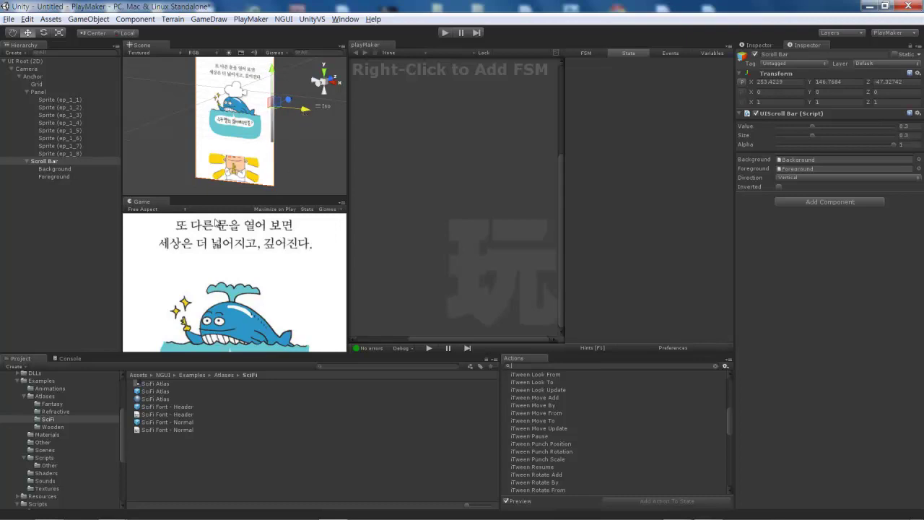
left_click(443, 32)
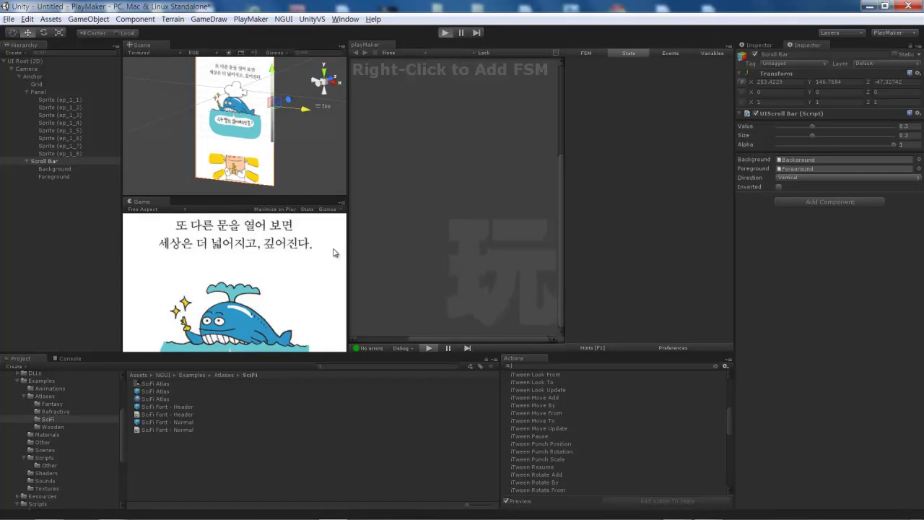
Enable Maximize on Play and run, then stop, a full-screen test of the viewer.
left_click(446, 34)
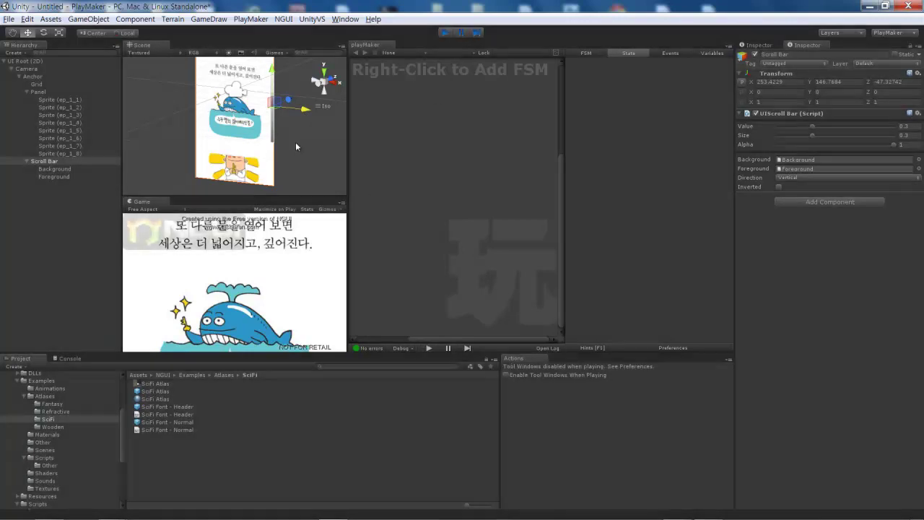
left_click(267, 210)
left_click(447, 34)
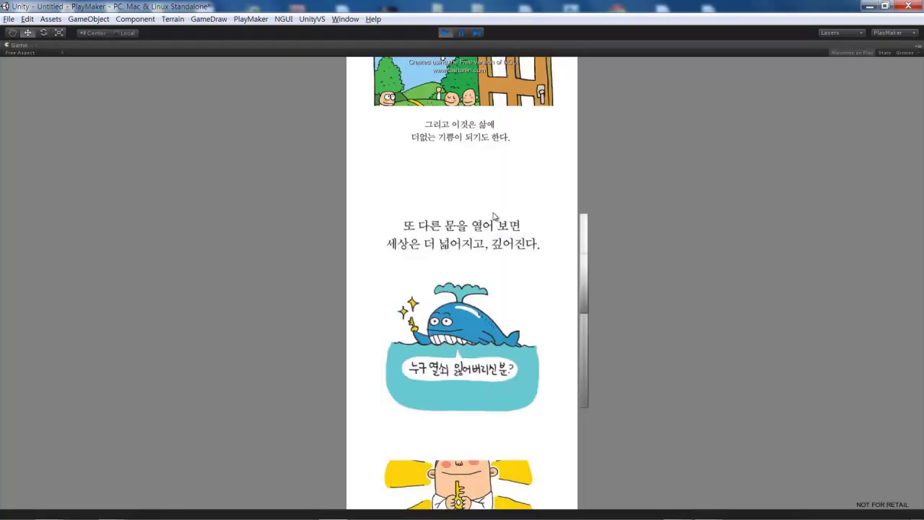
left_click(445, 32)
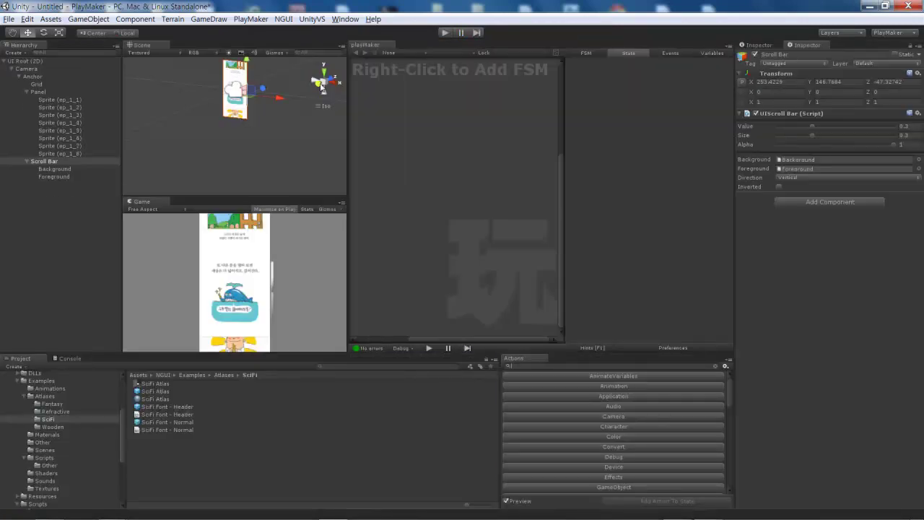
From the Back view, drag the Scroll Bar closer to the strip at X 224.7514, then select Panel.
left_click(324, 85)
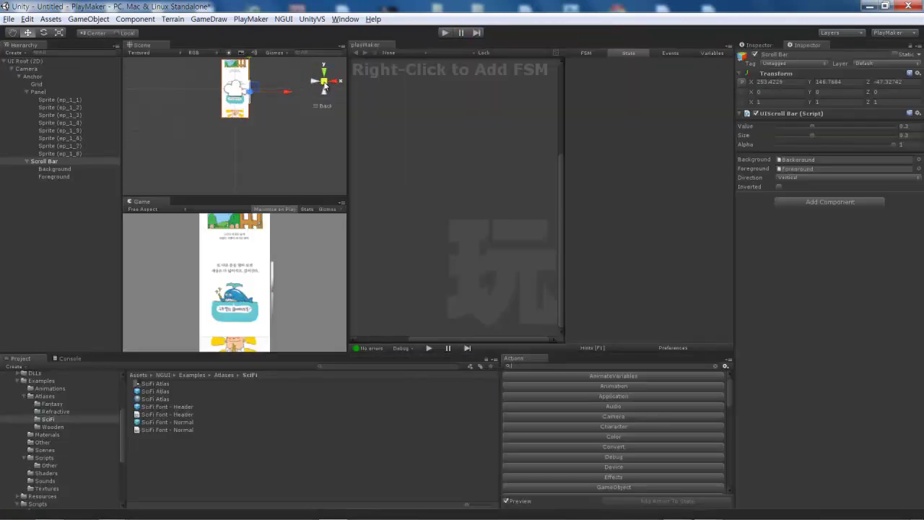
left_click_drag(294, 91, 314, 91)
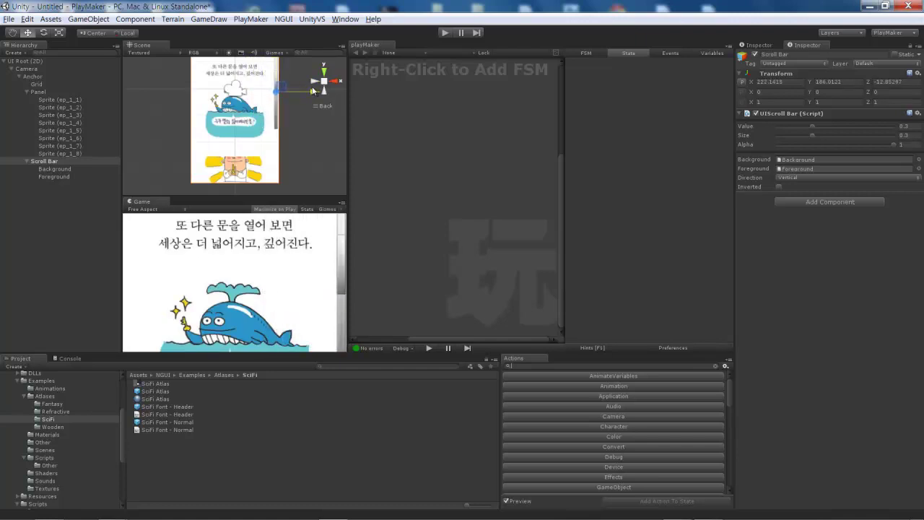
left_click_drag(314, 91, 314, 91)
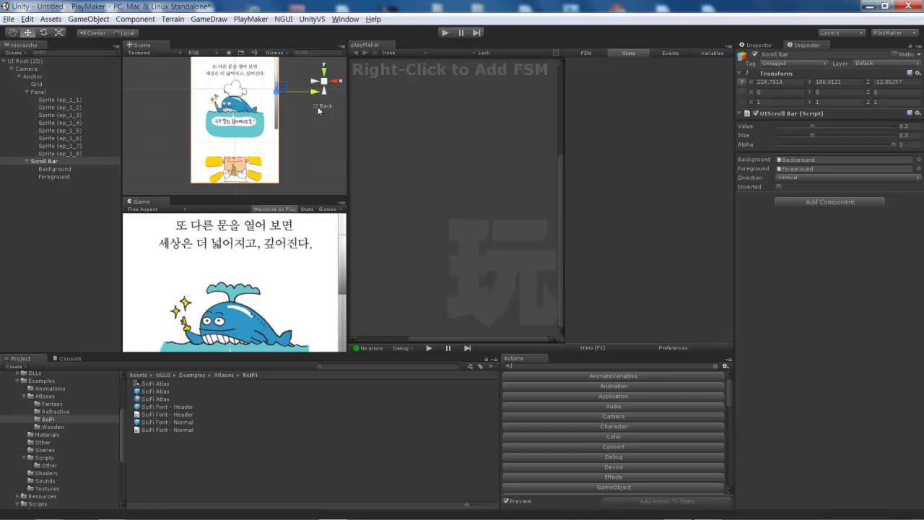
mouse_move(194, 61)
middle_mouse_down()
mouse_move(196, 130)
mouse_move(212, 114)
middle_mouse_up()
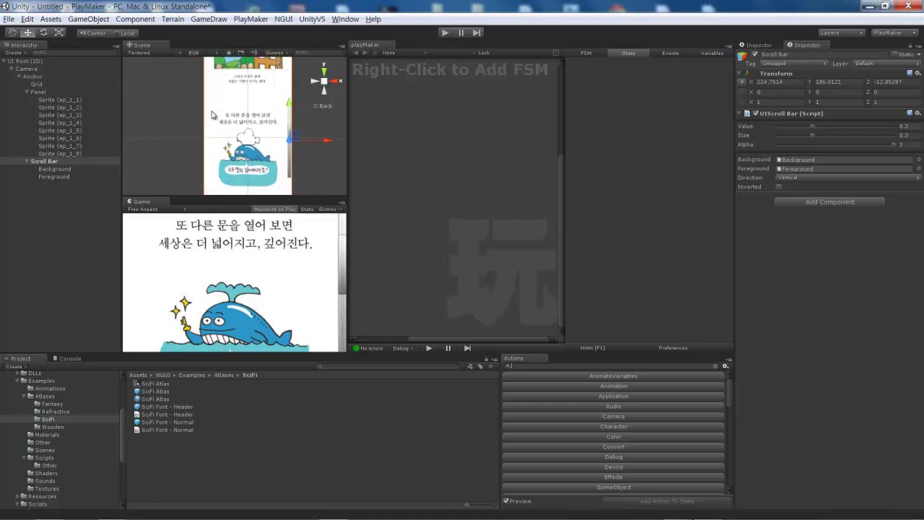
left_click(42, 91)
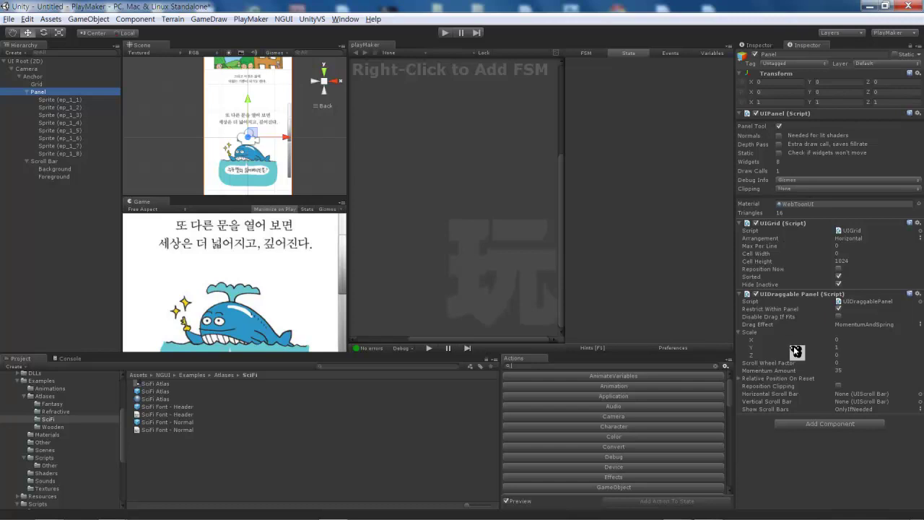
Search the Project assets for 'UI'.
left_click(334, 364)
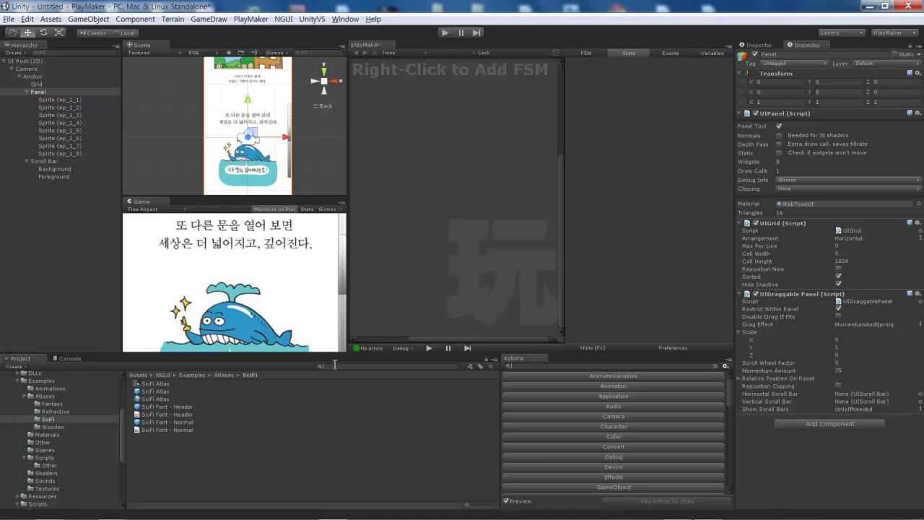
type("UI")
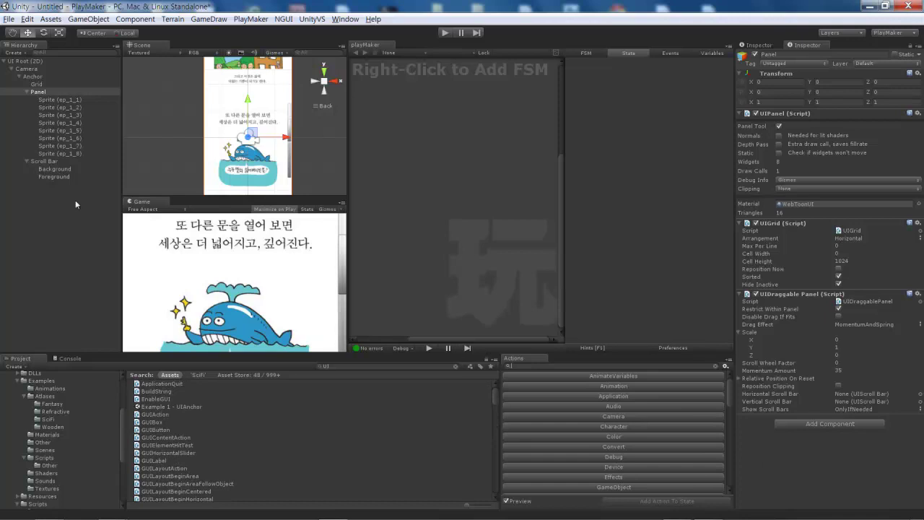
Select Grid to inspect its Transform, which has scale 144 on every axis.
left_click(36, 85)
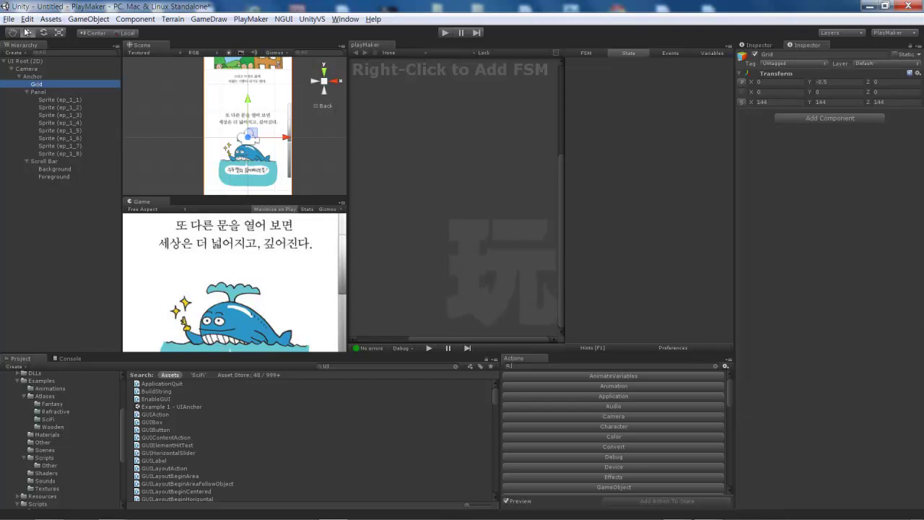
Create an empty object named Panel Collider and parent it under Grid.
left_click(79, 21)
left_click(71, 33)
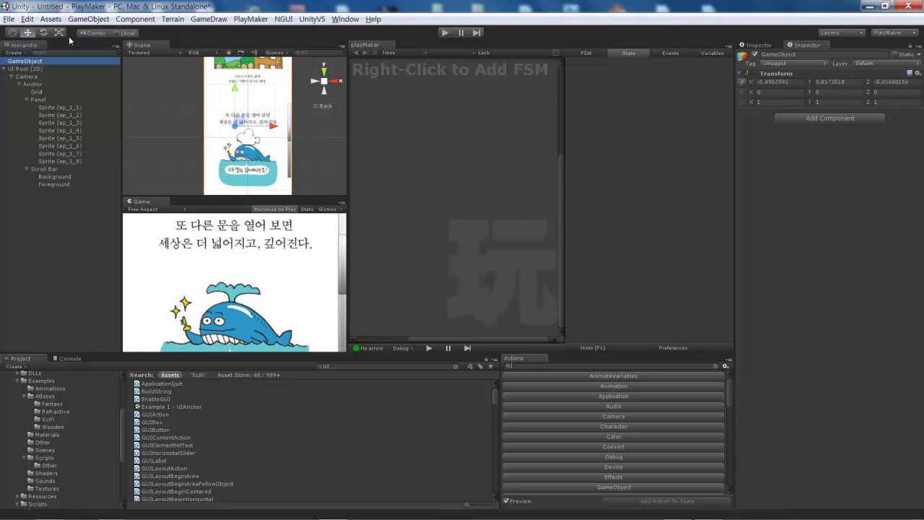
left_click(41, 62)
type("ne")
type("l Collider")
key("Return")
mouse_move(40, 62)
left_mouse_down()
mouse_move(61, 98)
mouse_move(50, 93)
left_mouse_up()
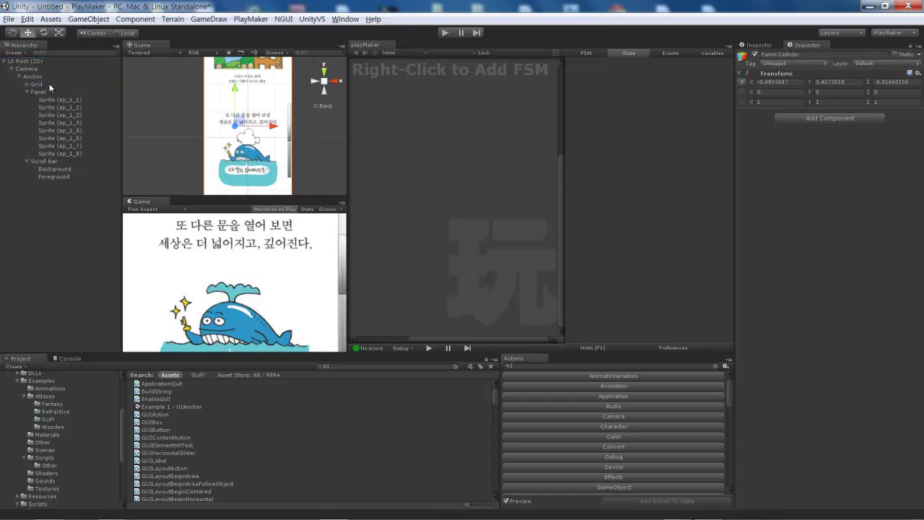
Add a Box Collider component to Panel Collider.
left_click(353, 121)
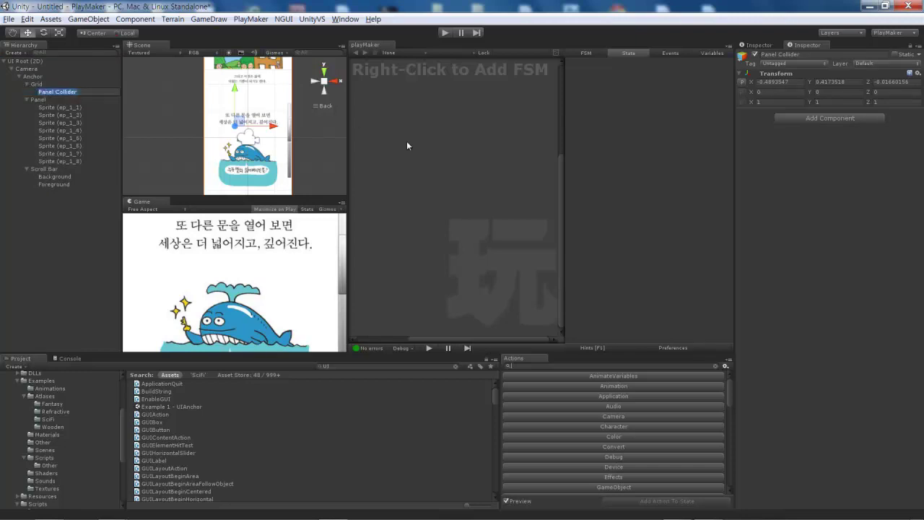
left_click(823, 120)
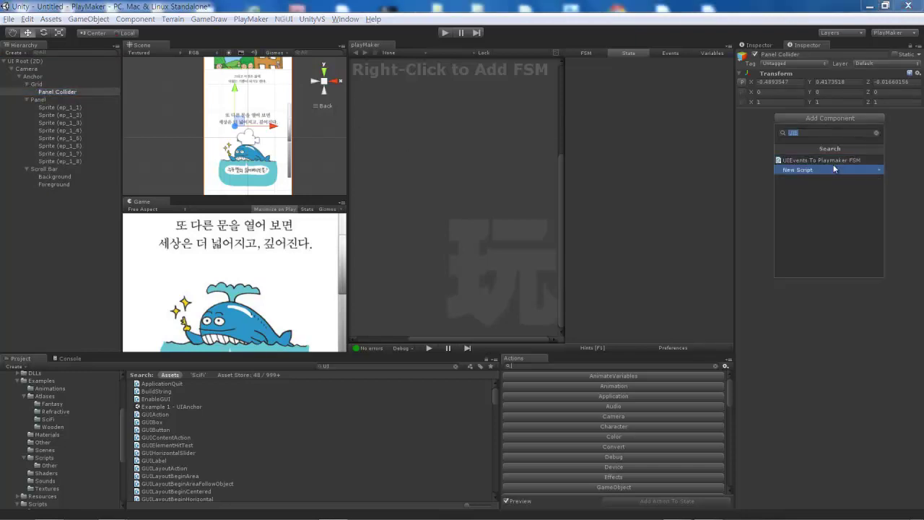
left_click(819, 132)
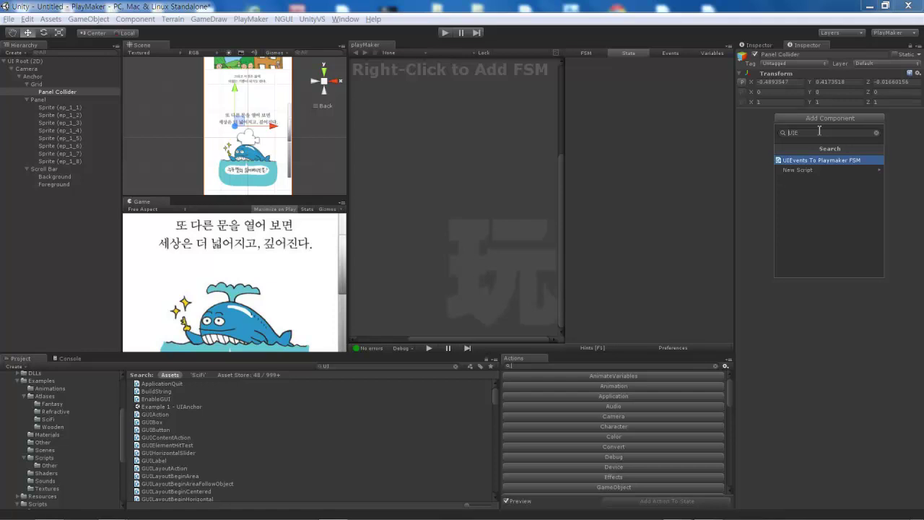
key("BackSpace")
key("BackSpace")
key("BackSpace")
type("b")
type("ox")
key("Return")
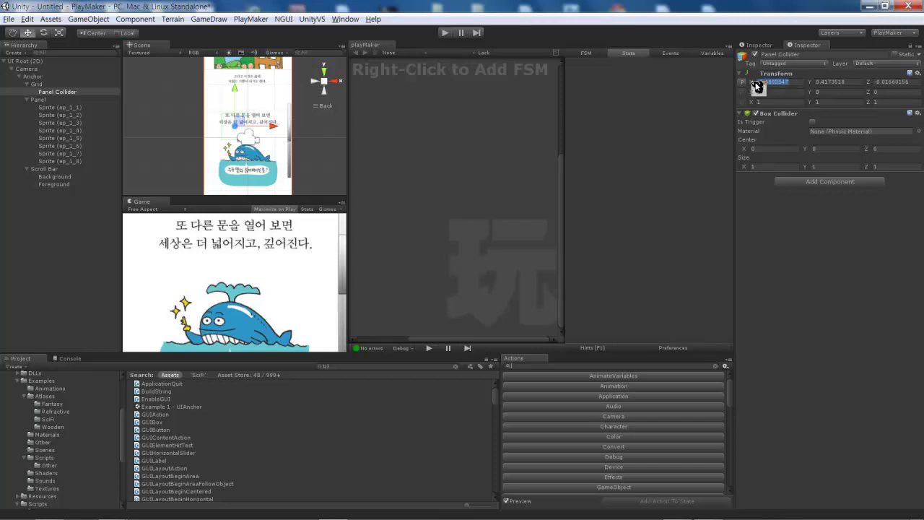
Zero Panel Collider's position and try an X scale of 480 before resetting it to 1.
type("0")
key("Tab")
type("0")
key("Tab")
type("0")
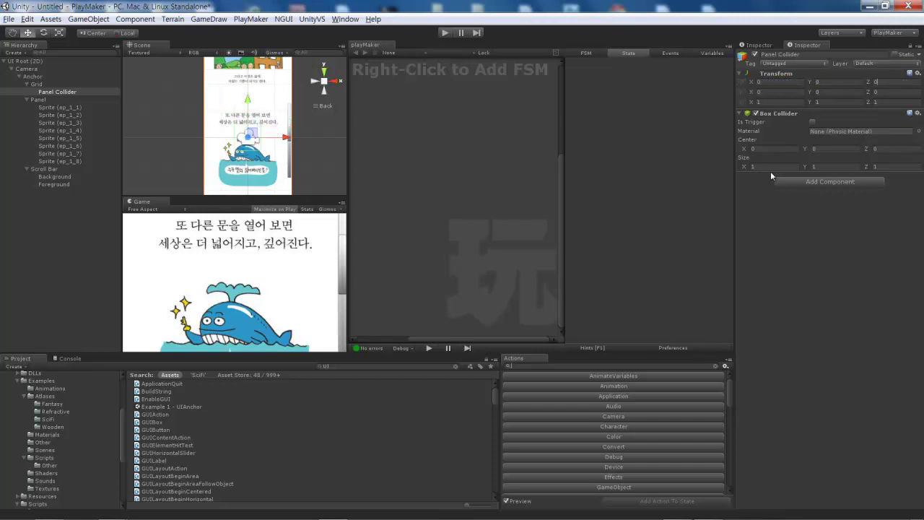
left_click(786, 101)
key("BackSpace")
type("480")
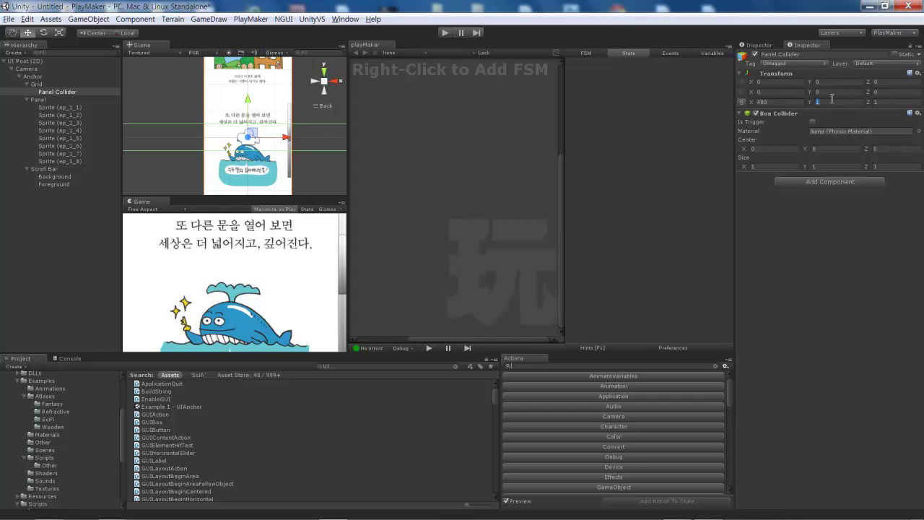
left_click(770, 102)
type("1")
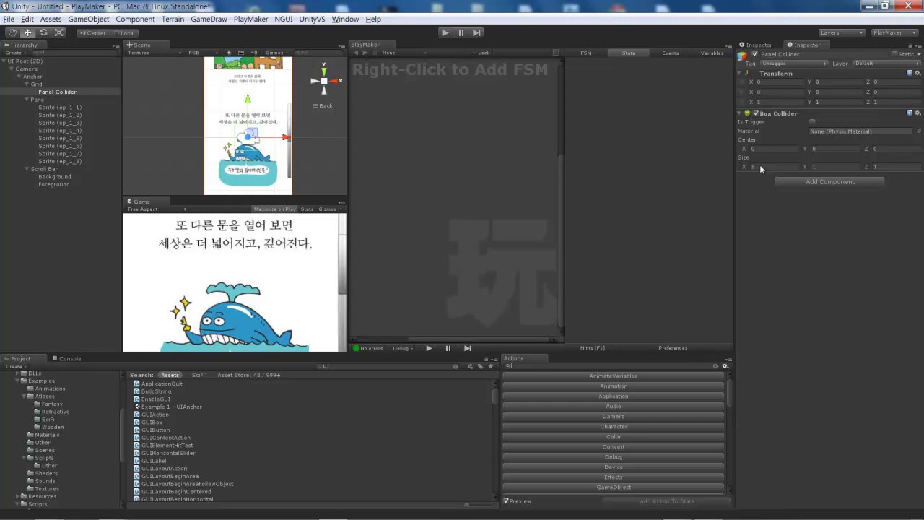
Experiment with Panel Collider scale values such as Y 640 and X 480, then deselect.
left_click(833, 102)
type("640")
left_click(777, 100)
type("480")
key("Return")
left_click_drag(759, 106, 733, 107)
left_click_drag(415, 121, 71, 146)
left_click(744, 103)
type("4")
type("1")
left_click(312, 142)
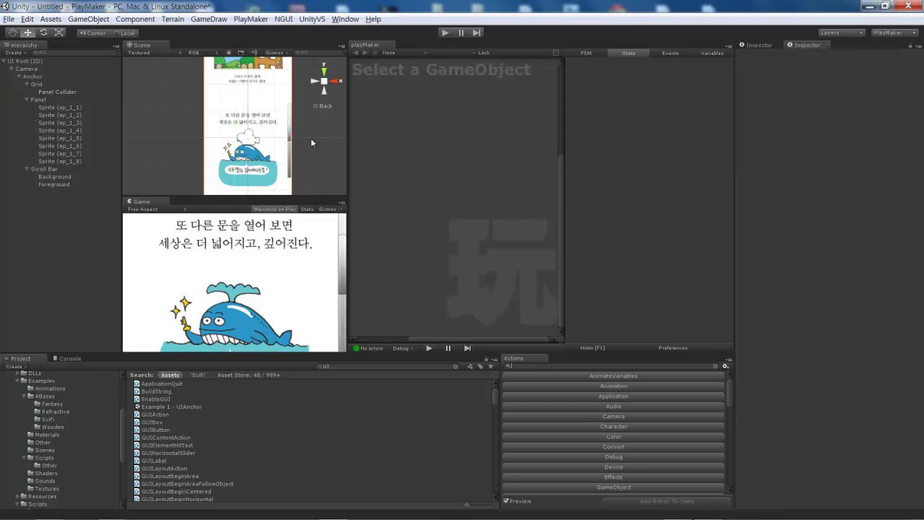
Set the Panel's clipping to Hard Clip with a 480 × 630 clip area.
left_click(69, 92)
scroll(277, 135, "up", 2)
scroll(277, 135, "up", 2)
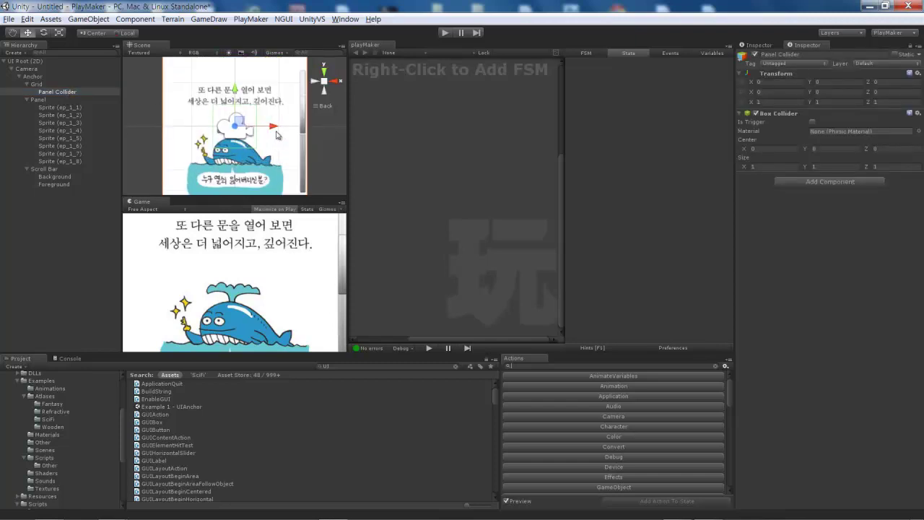
left_click_drag(277, 135, 175, 150, "alt")
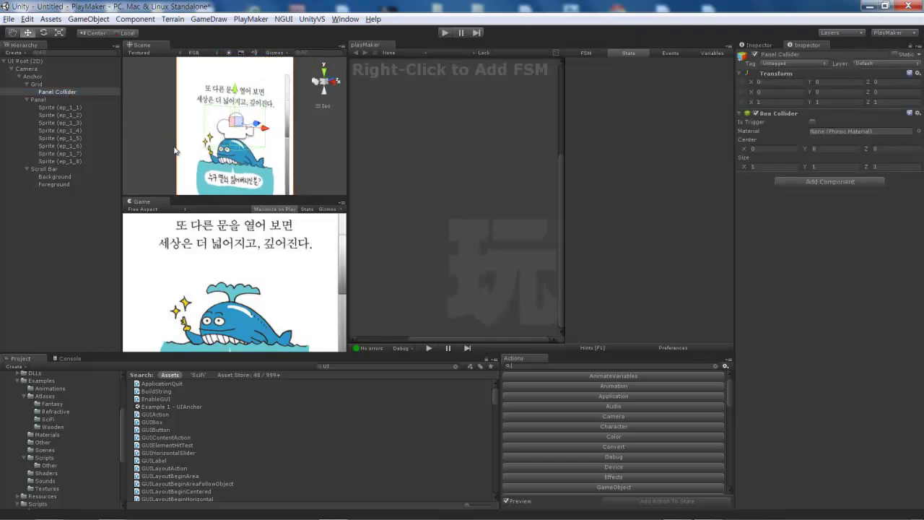
left_click(41, 100)
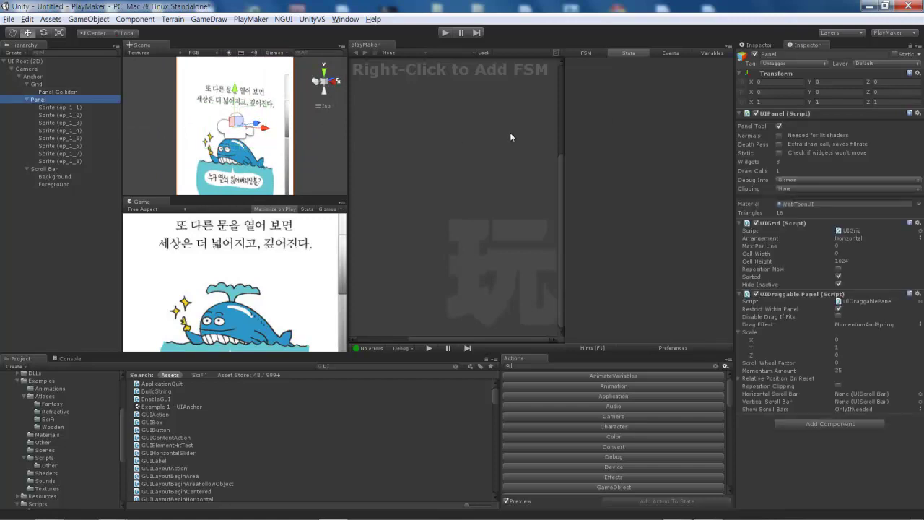
left_click(806, 187)
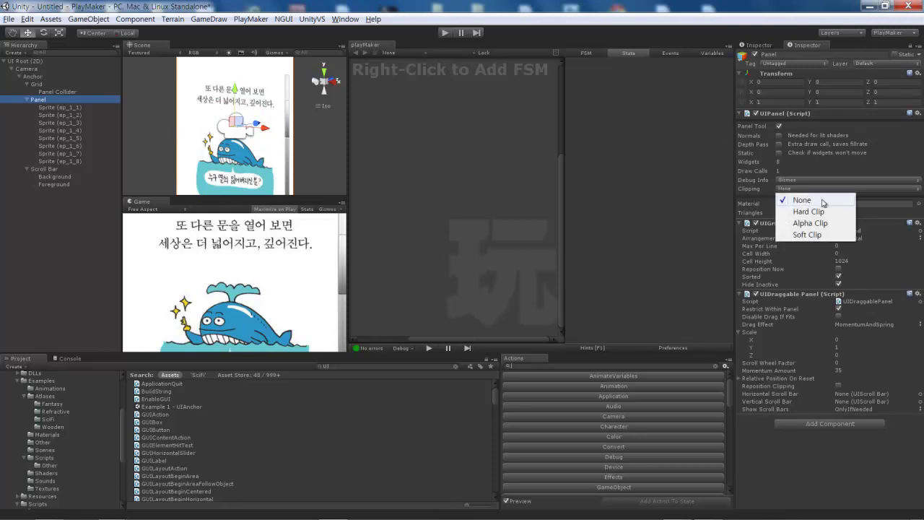
left_click(820, 211)
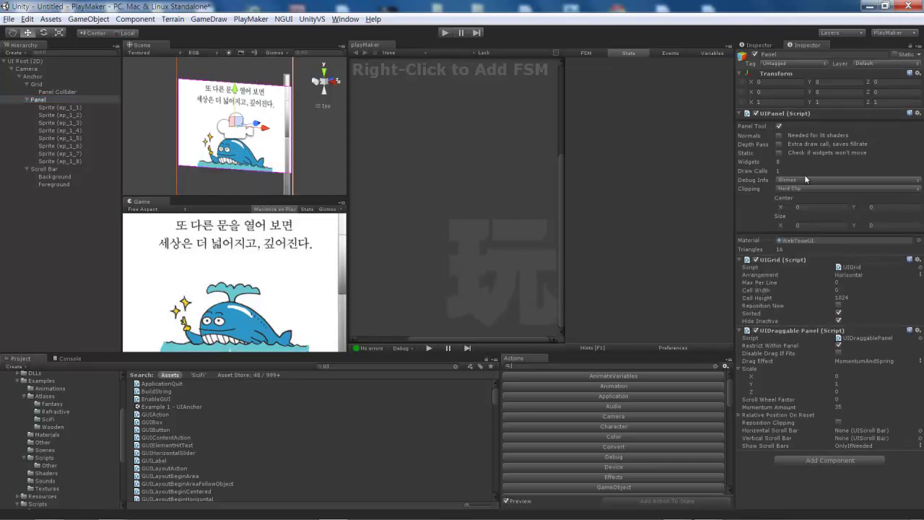
left_click(818, 225)
type("480")
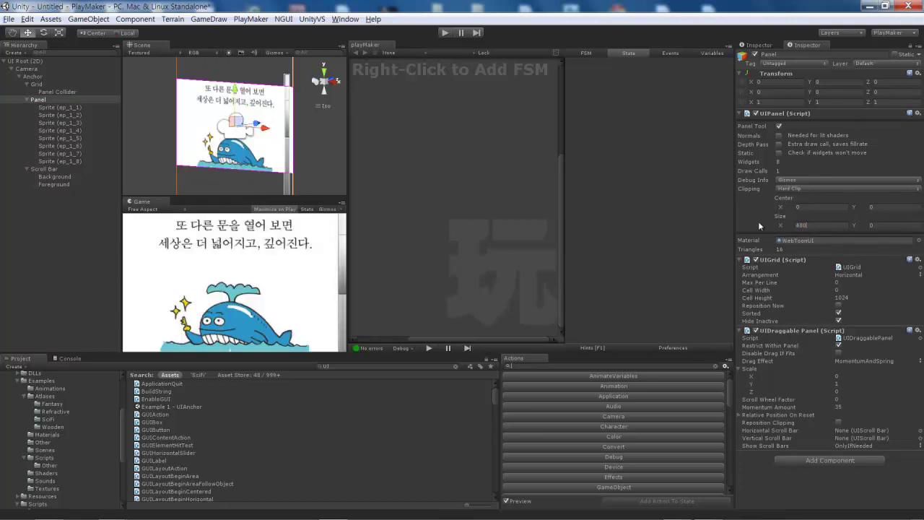
key("Tab")
type("630")
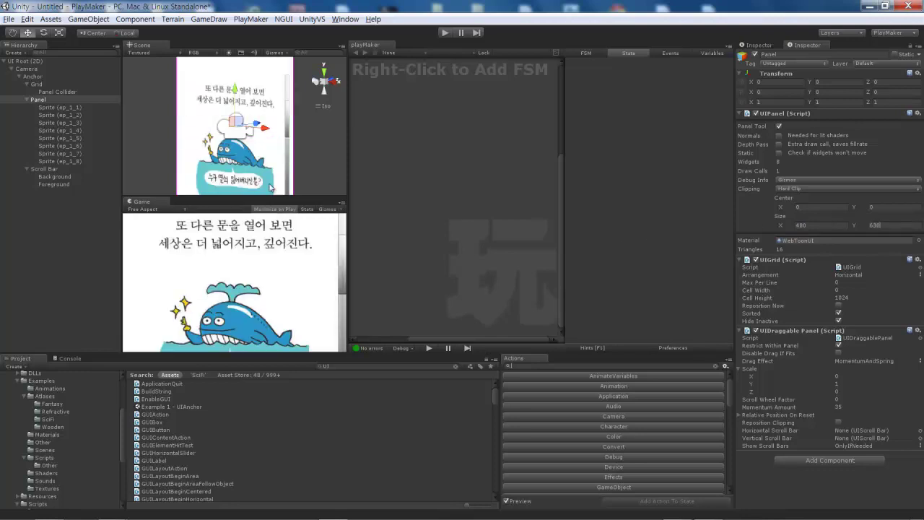
Zoom out and orbit the Scene view to face the panel head-on.
scroll(206, 120, "down", 2)
scroll(213, 119, "down", 2)
scroll(216, 119, "down", 1)
mouse_move(217, 119)
left_mouse_down("alt")
mouse_move(314, 111)
mouse_move(252, 130)
left_mouse_up("alt")
Set the UIGrid arrangement to Vertical so the sprites stack top to bottom.
key("w")
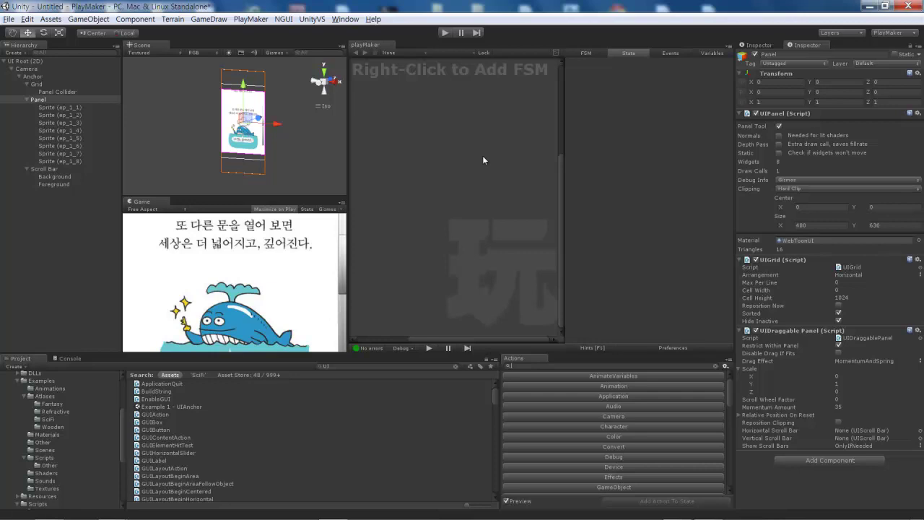
left_click(859, 275)
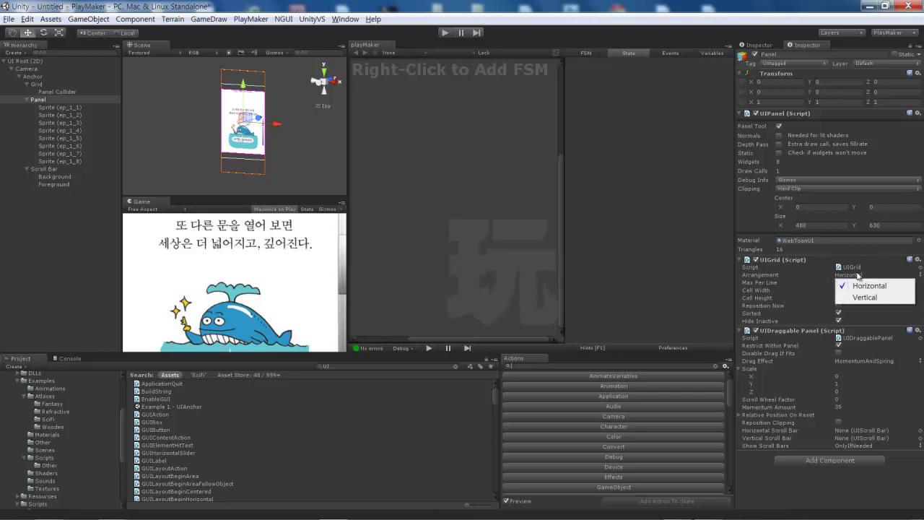
left_click(862, 296)
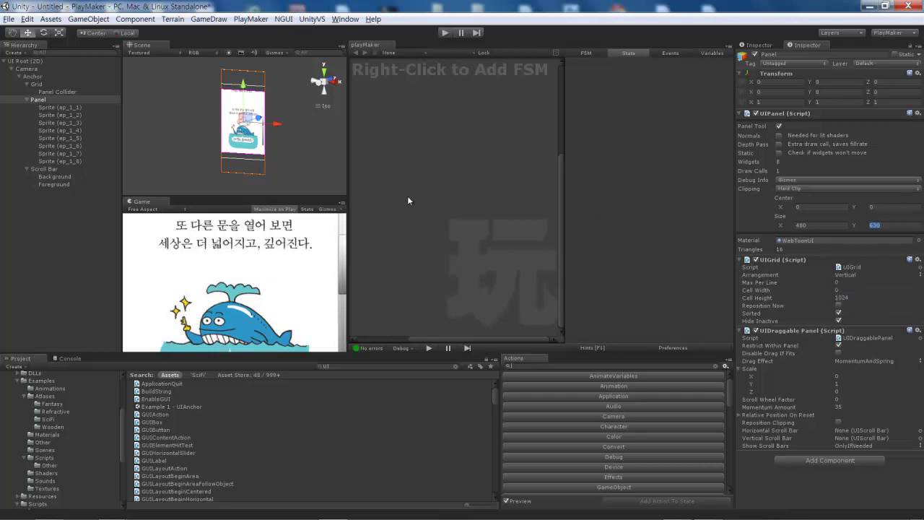
Scale Panel Collider to 3.1 by 4.43 so it covers the clipped panel.
left_click(72, 93)
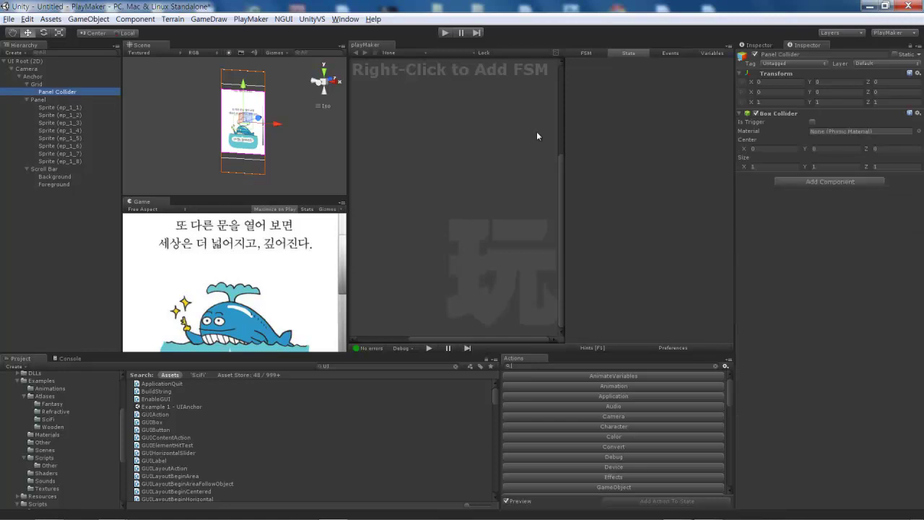
left_click(740, 100)
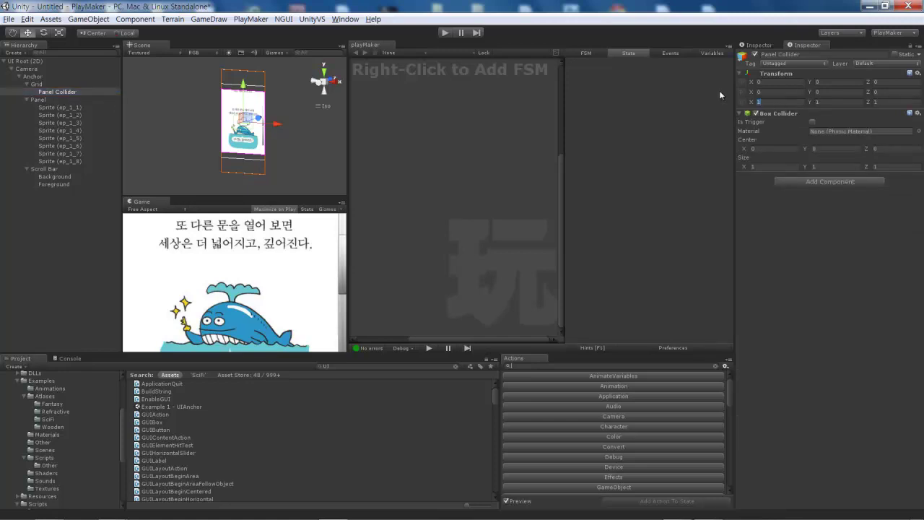
type("4.8")
key("BackSpace")
key("BackSpace")
type("80")
key("BackSpace")
key("BackSpace")
key("BackSpace")
type("5.2")
left_click(816, 101)
left_click_drag(816, 104, 866, 97)
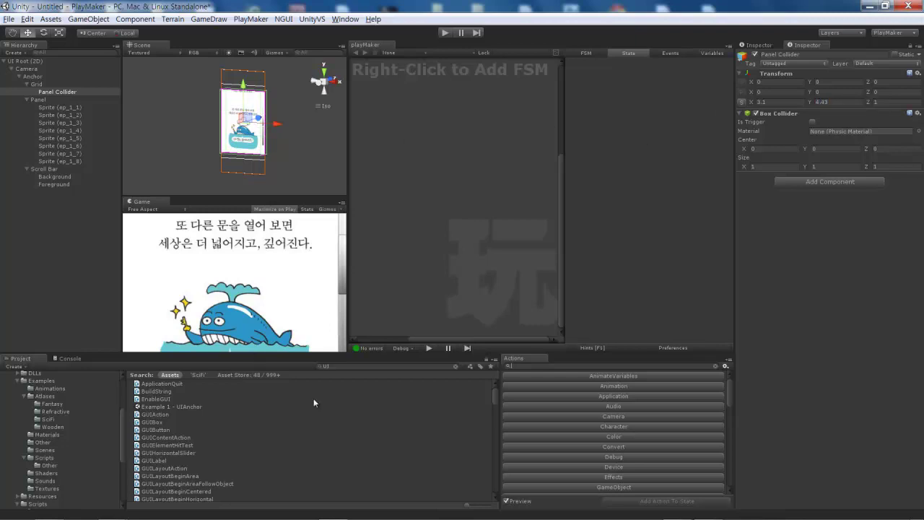
Find UIDragPanelContents in the Project and attach it to Panel Collider.
left_click(339, 368)
type("Dra")
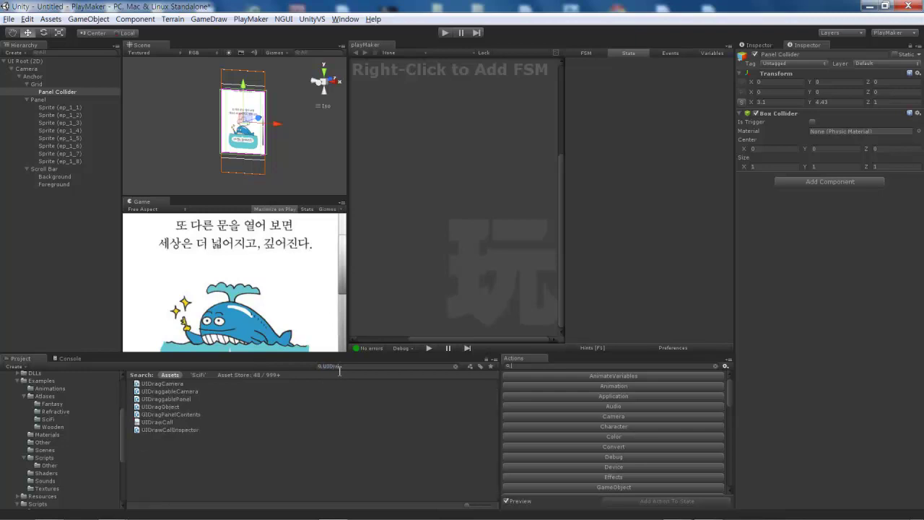
left_click_drag(170, 413, 771, 287)
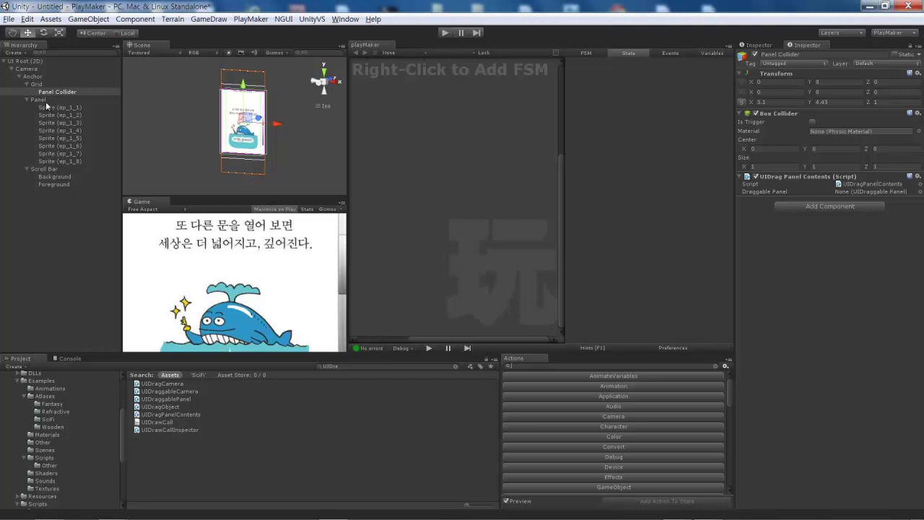
mouse_move(40, 101)
left_mouse_down()
mouse_move(574, 190)
mouse_move(881, 191)
left_mouse_up()
Assign Scroll Bar as the Panel's vertical scroll bar and enter play mode.
left_click(43, 101)
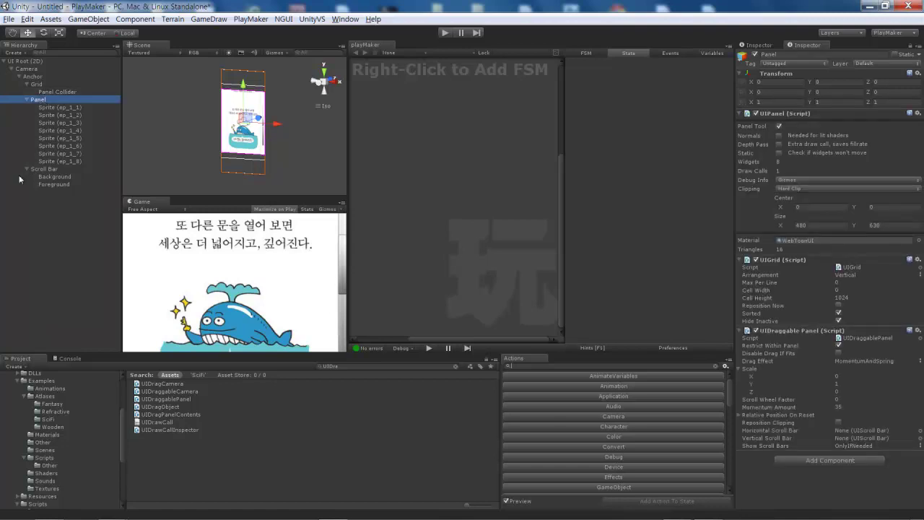
left_click_drag(48, 171, 876, 439)
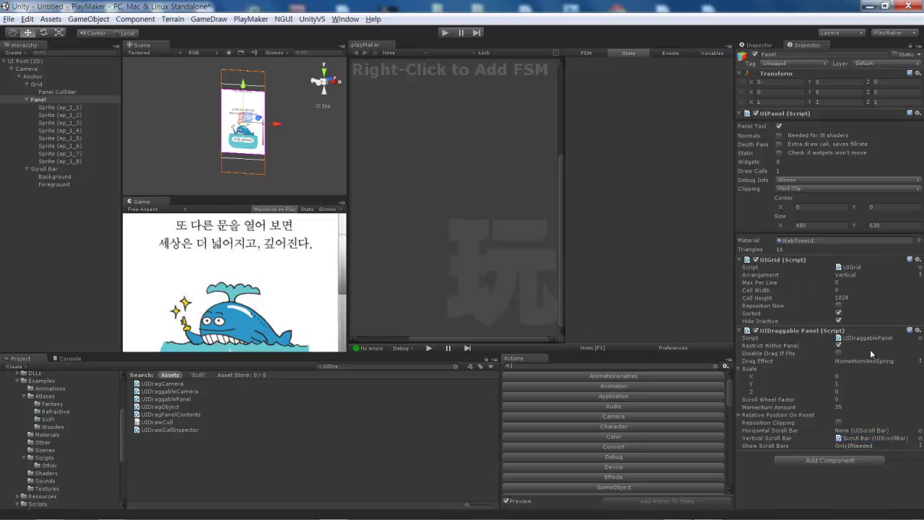
left_click(445, 33)
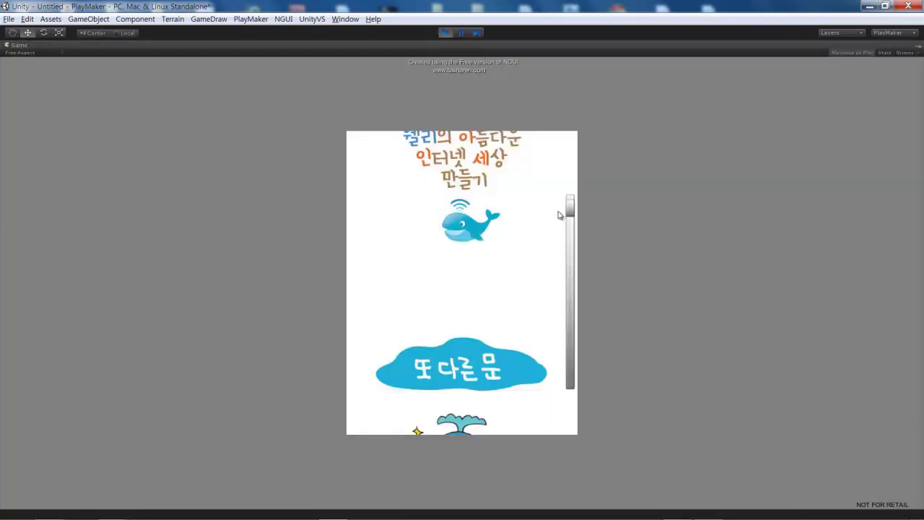
Drag the webtoon upward in the Game view repeatedly until the final whale panel appears.
mouse_move(572, 224)
left_mouse_down()
mouse_move(578, 359)
mouse_move(513, 282)
mouse_move(505, 231)
left_mouse_up()
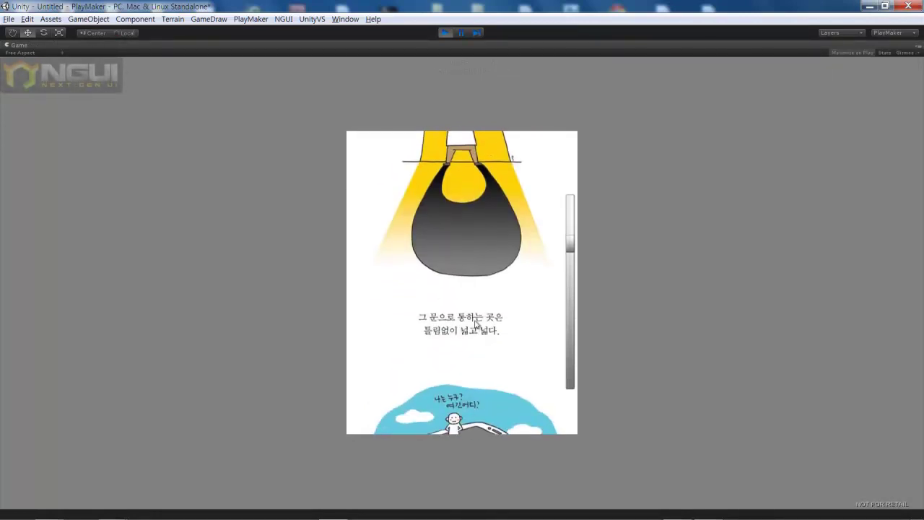
left_click_drag(491, 327, 477, 183)
left_click_drag(481, 330, 479, 192)
left_click_drag(485, 340, 483, 179)
left_click_drag(482, 332, 487, 181)
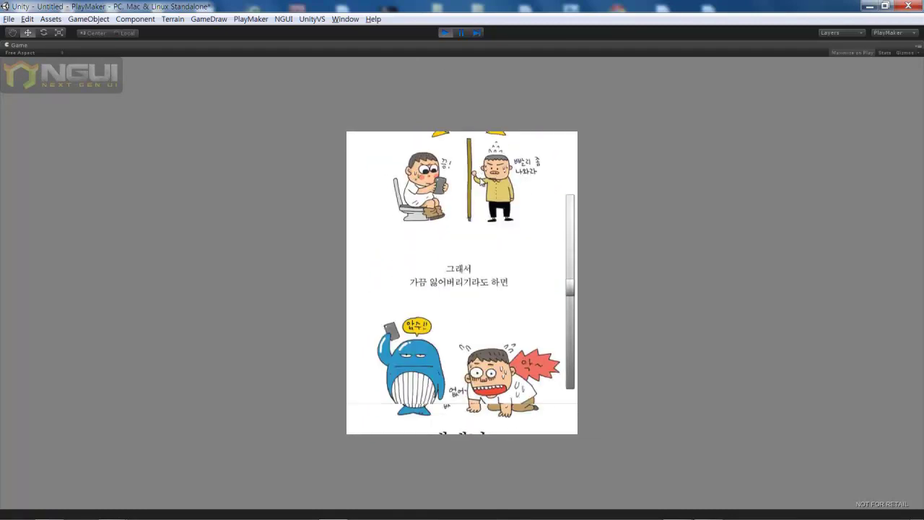
left_click_drag(491, 321, 487, 197)
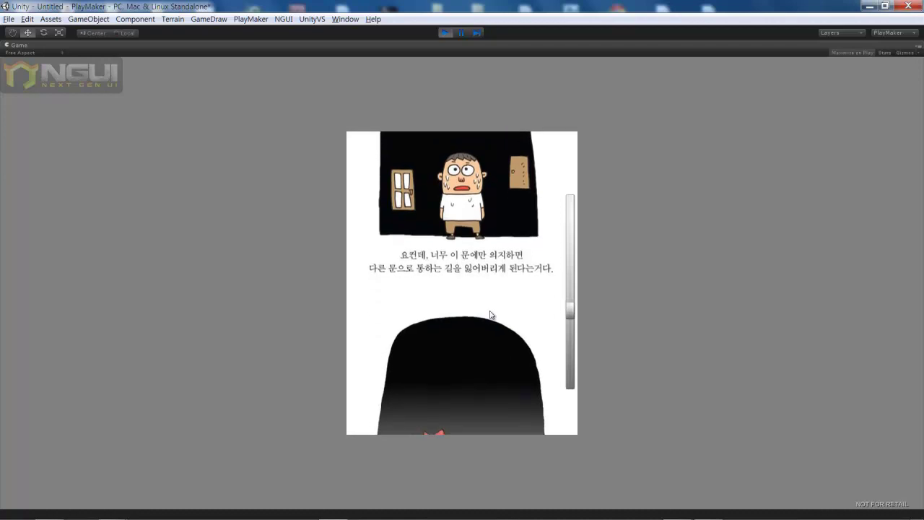
left_click_drag(493, 296, 486, 169)
left_click_drag(479, 221, 480, 144)
left_click_drag(473, 303, 469, 166)
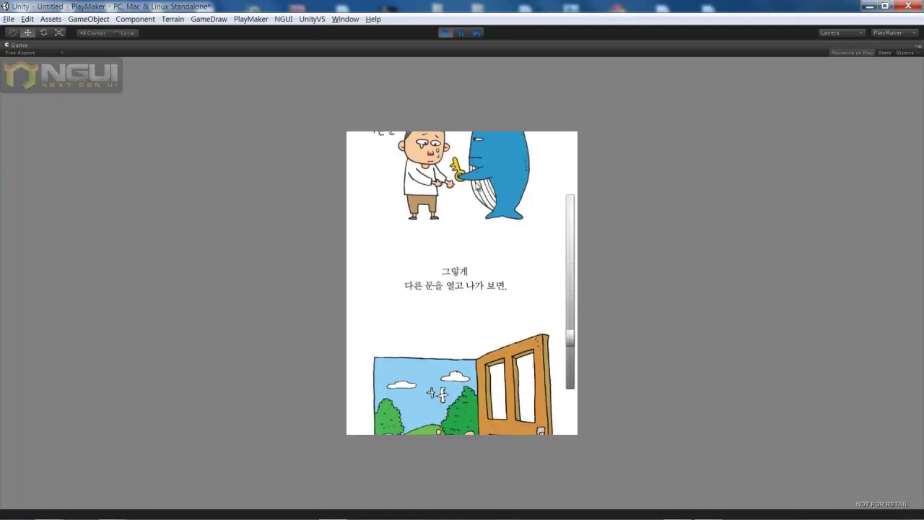
left_click_drag(467, 226, 474, 155)
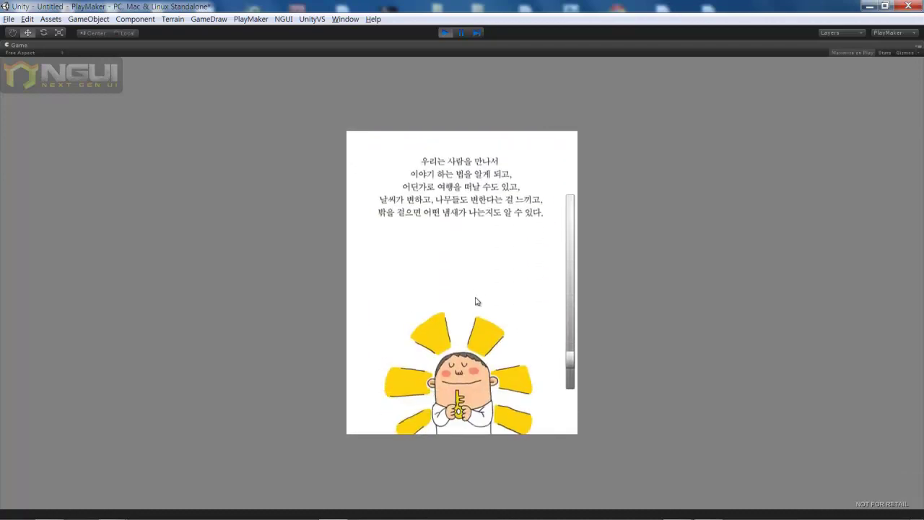
left_click_drag(479, 289, 469, 161)
left_click_drag(472, 303, 467, 144)
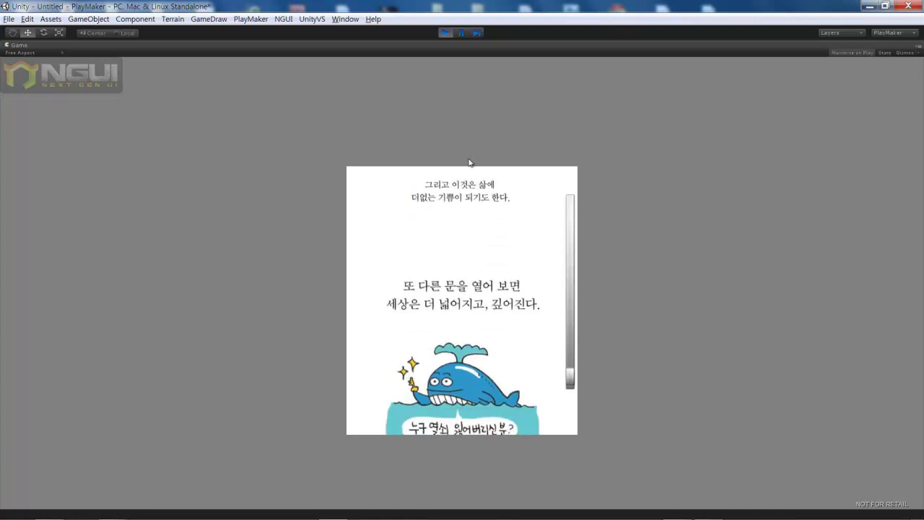
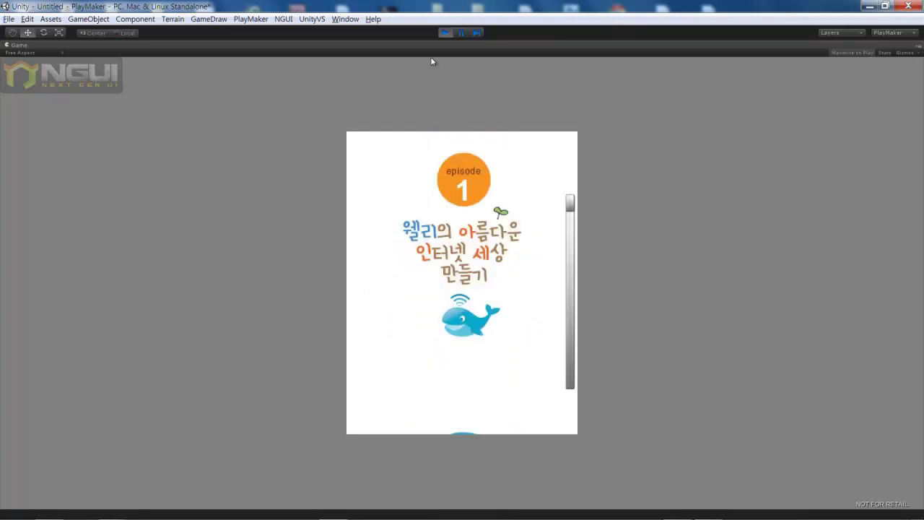
Stop the running webtoon panel and return the editor to edit mode.
left_click(444, 33)
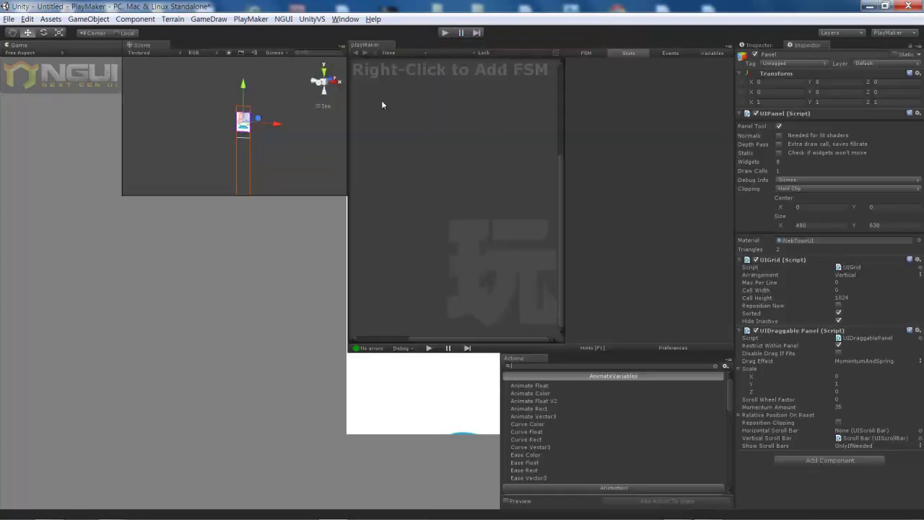